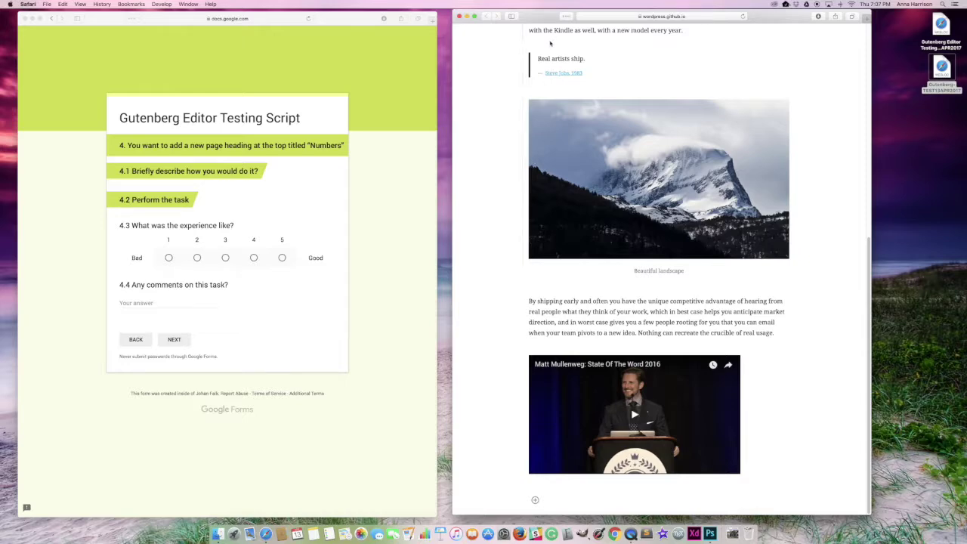
Try to place the insertion point in the empty space above the page's opening paragraph for a new heading
scroll(552, 41, "up", 5)
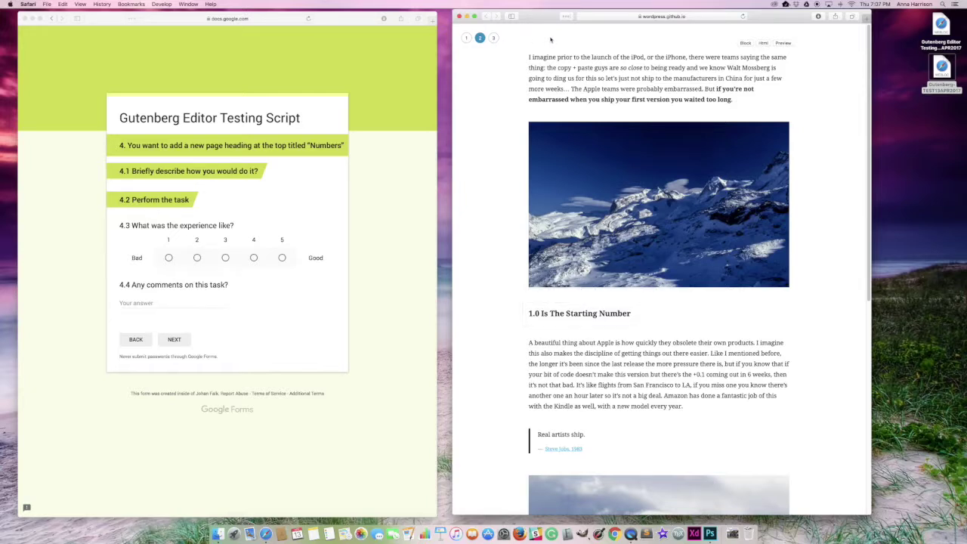
triple_click(551, 40)
left_click(556, 39)
left_click(540, 116)
left_click(168, 258)
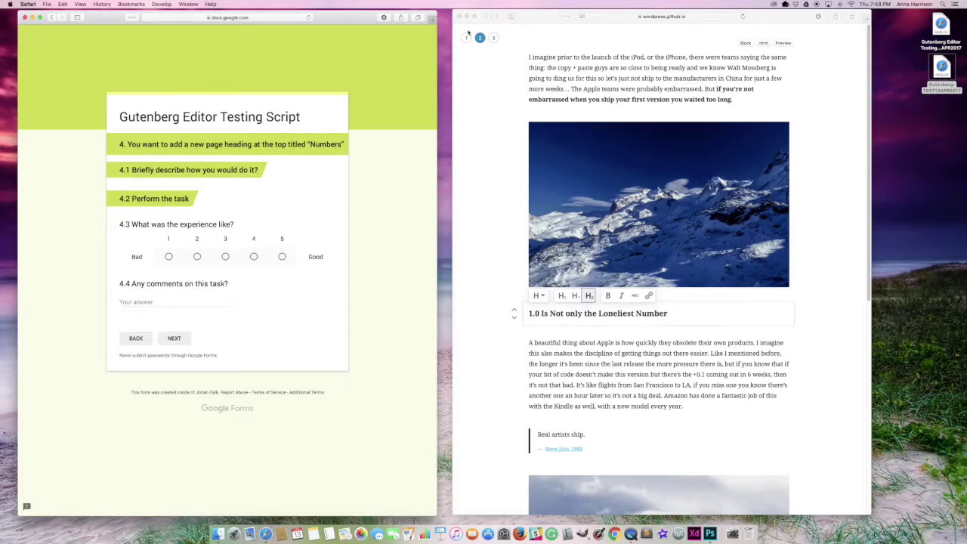
Convert the "1.0 Is Not only the Loneliest Number" heading to a plain text block
scroll(497, 46, "down", 10)
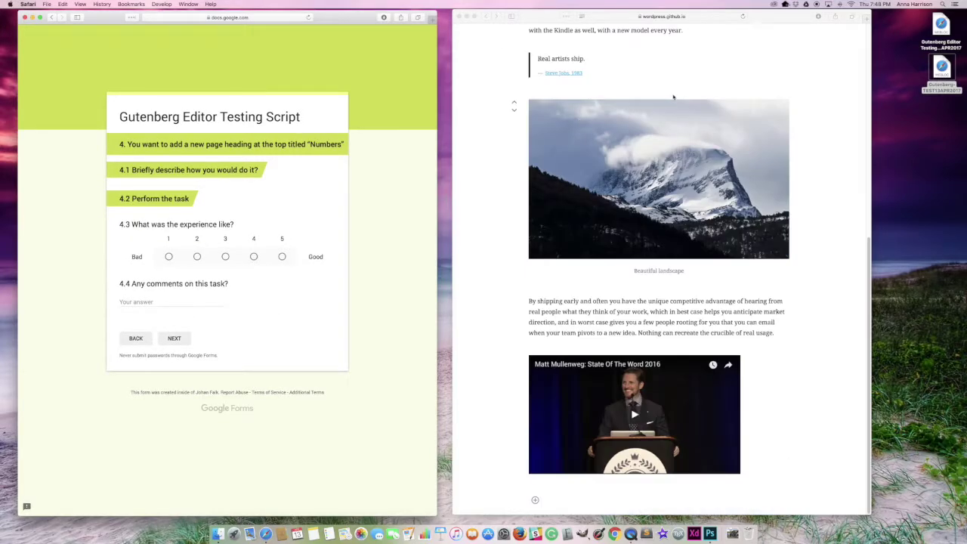
scroll(600, 123, "up", 10)
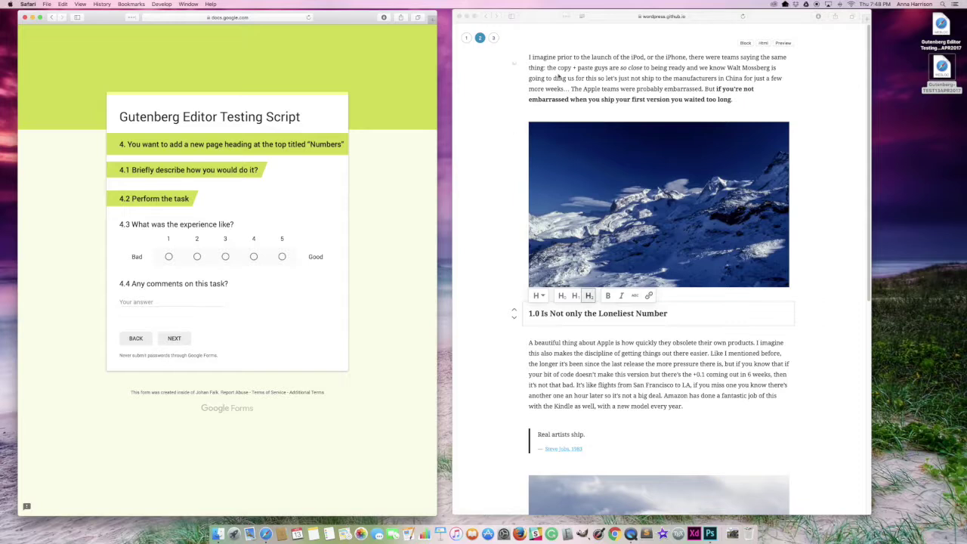
left_click(539, 296)
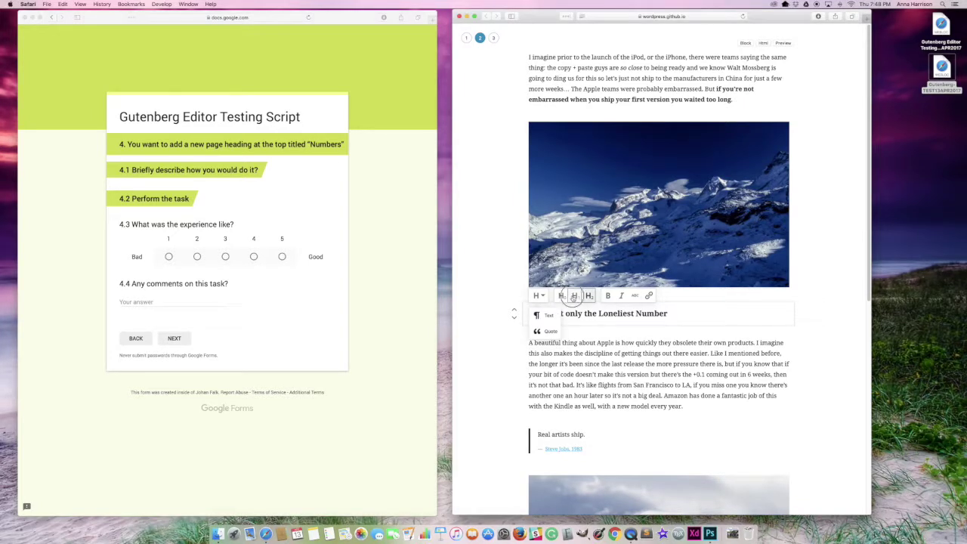
left_click(574, 296)
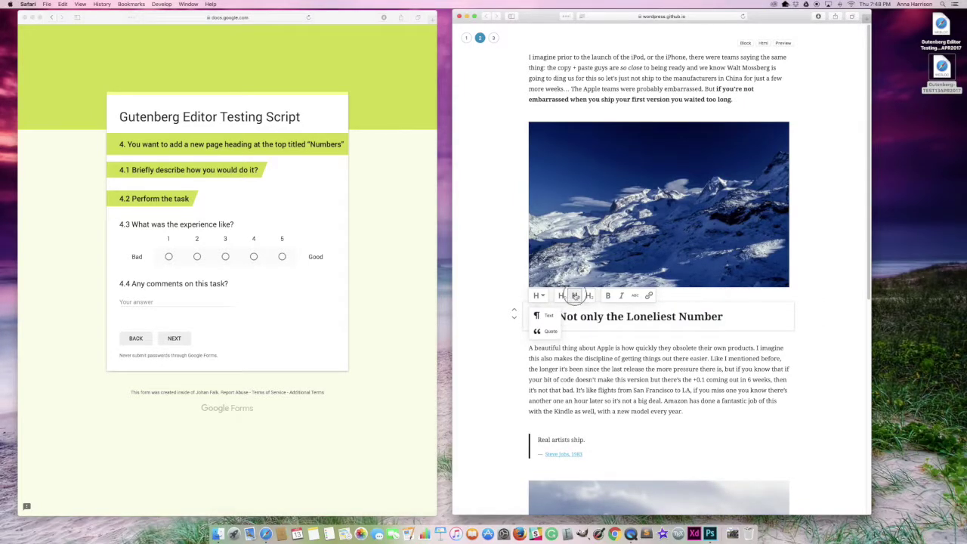
left_click(547, 316)
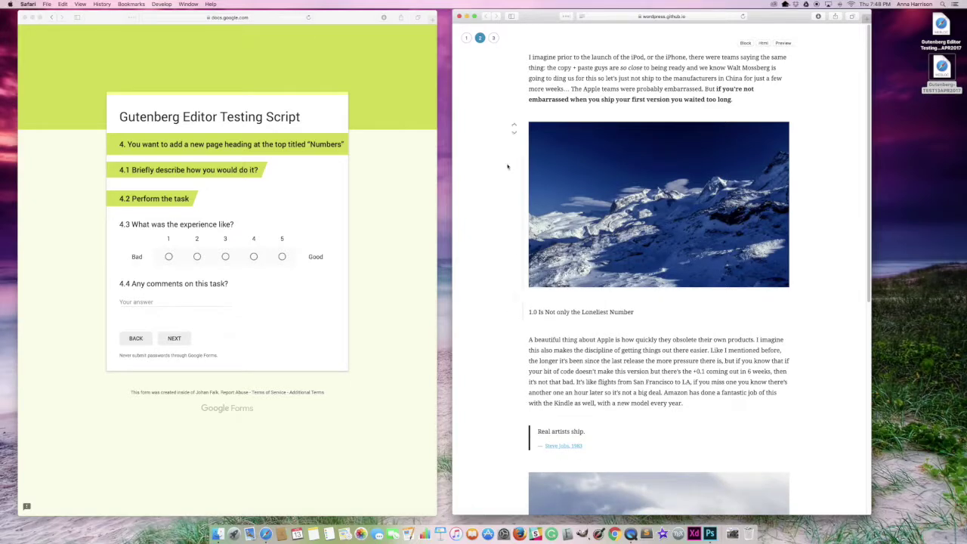
Convert the opening paragraph starting "I imagine prior to the launch" to a heading block
left_click(542, 73)
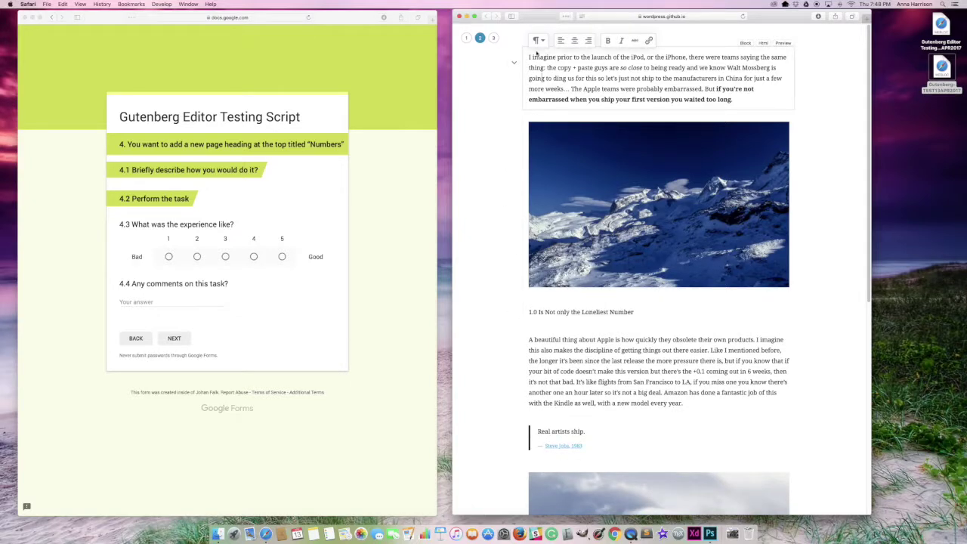
scroll(535, 70, "down", 10)
scroll(533, 53, "up", 9)
scroll(536, 62, "down", 9)
scroll(536, 64, "up", 10)
left_click(544, 41)
left_click(547, 61)
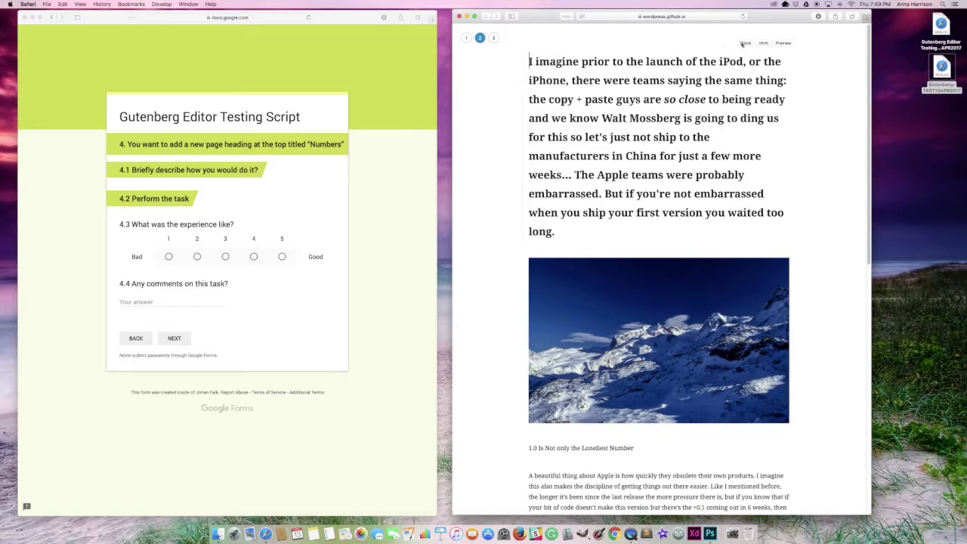
type("z")
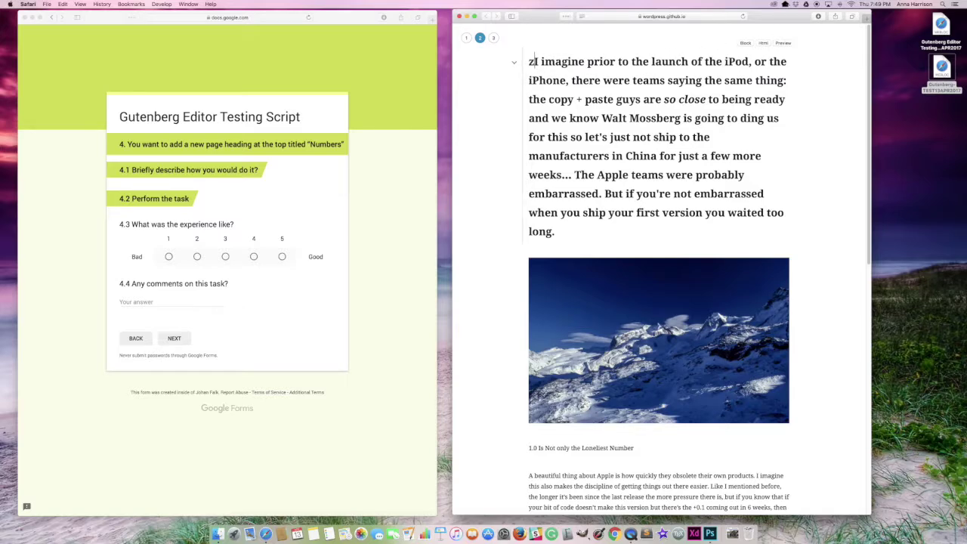
key("BackSpace")
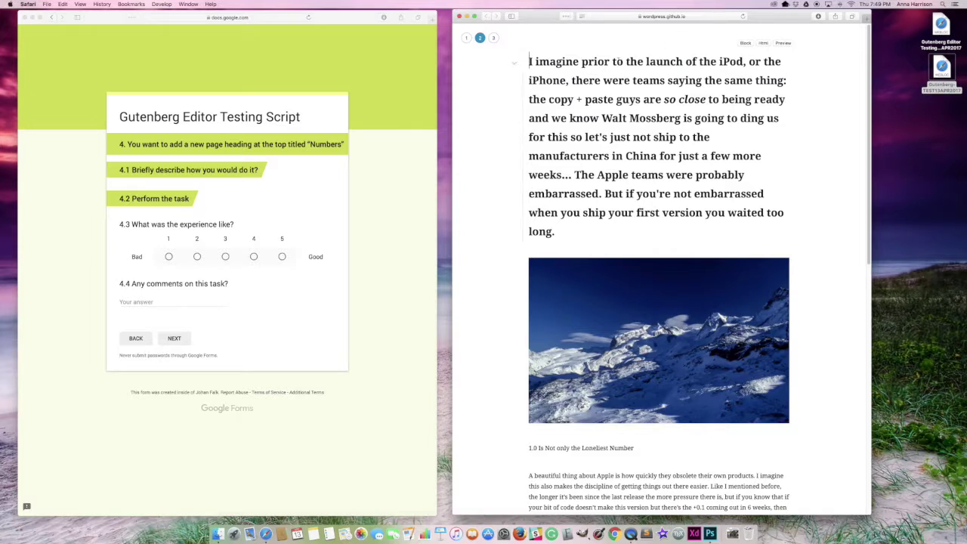
right_click(617, 62)
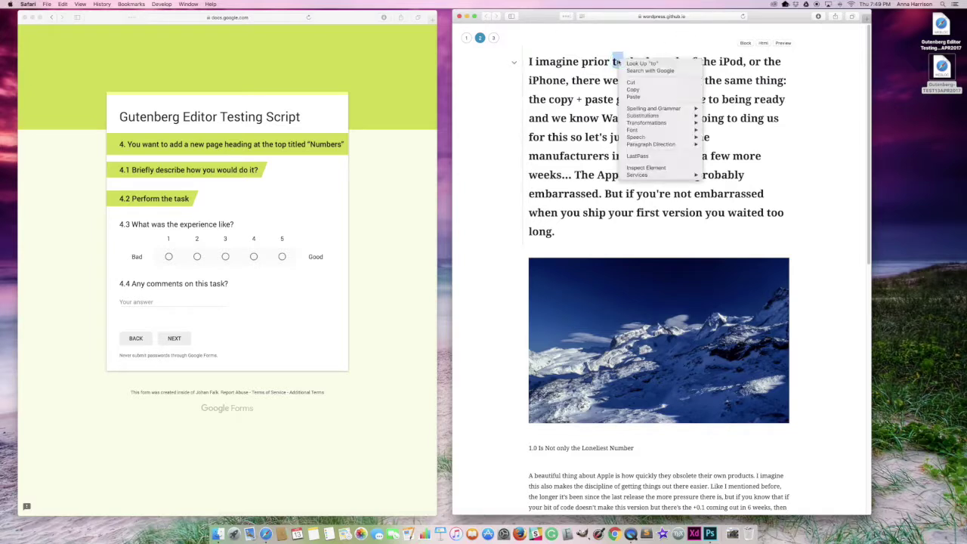
left_click(726, 57)
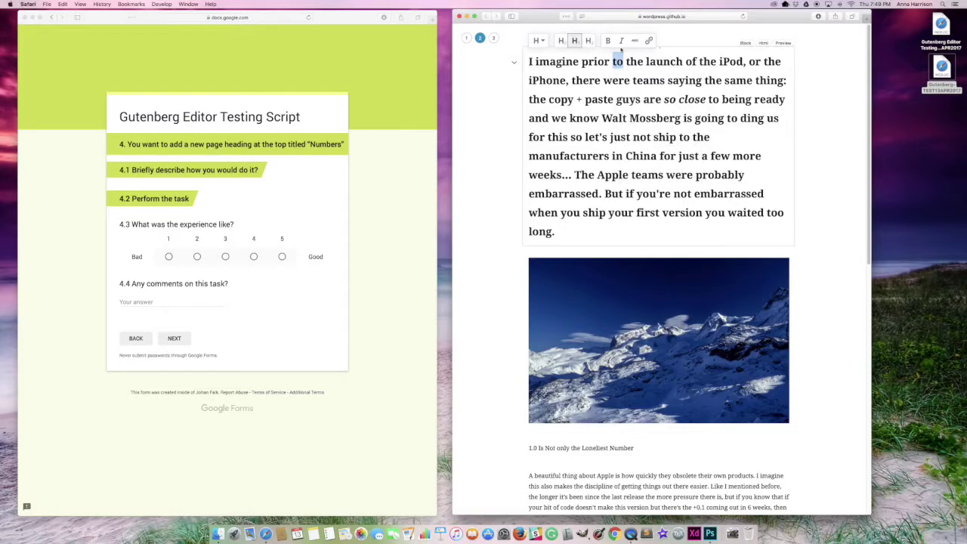
Try the largest heading level on the opening block and turn the block back into plain text
left_click(562, 41)
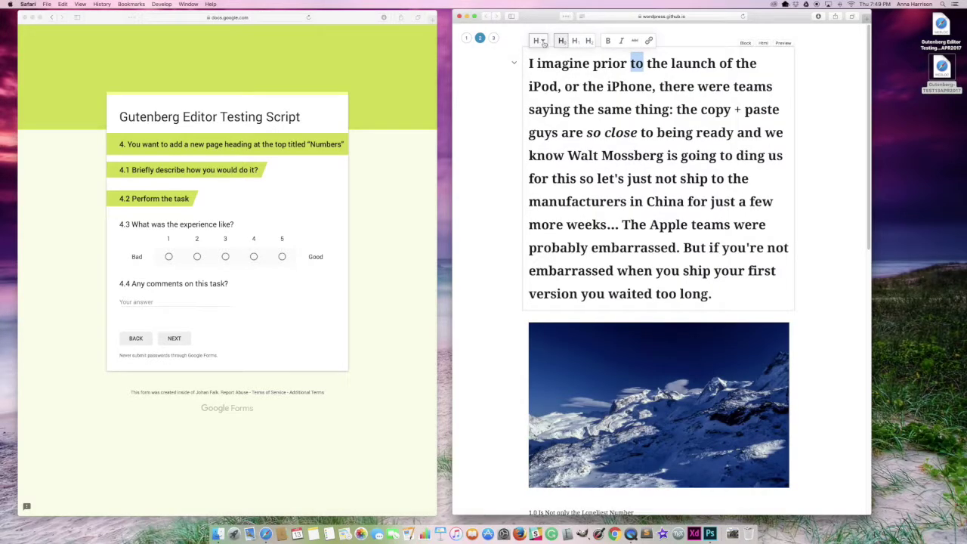
left_click(541, 41)
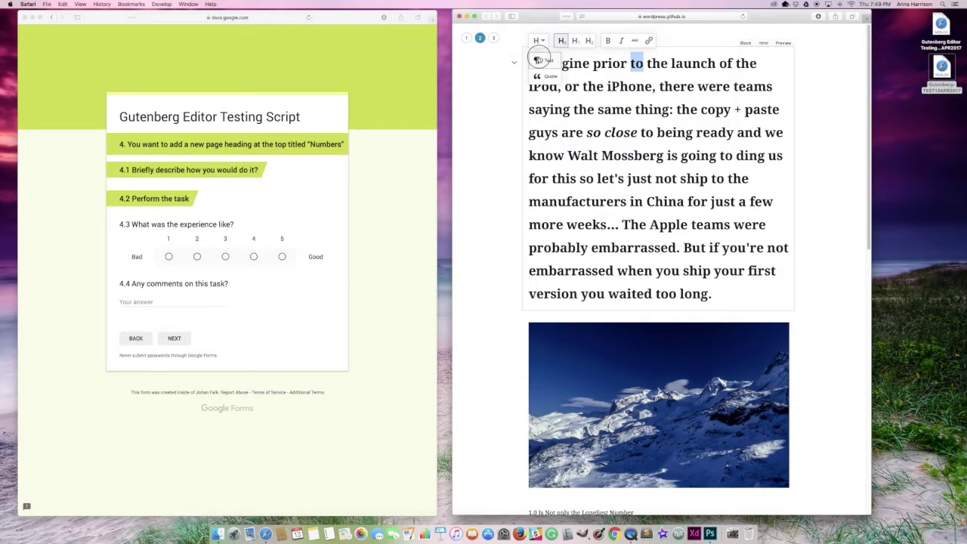
left_click(539, 59)
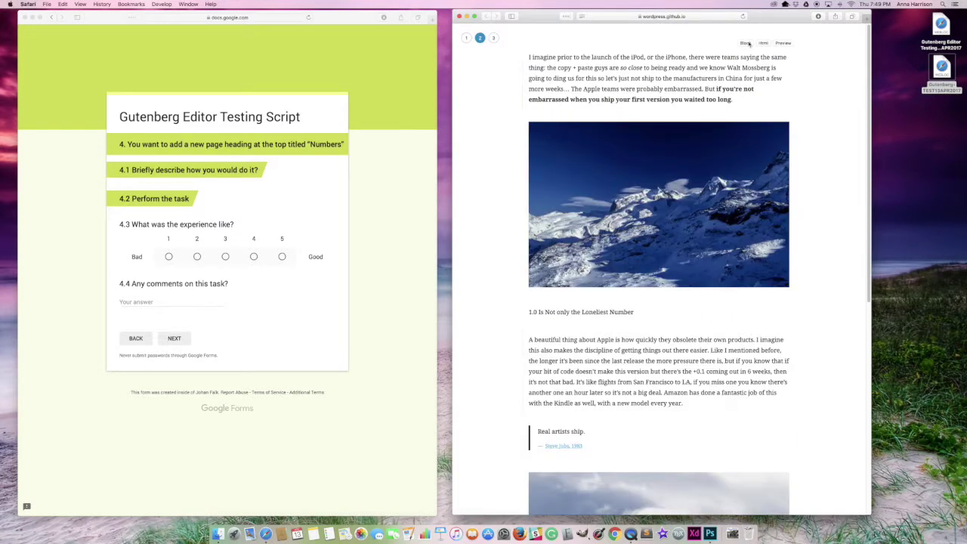
Examine the whole page in Block view for a way to insert a new block at the top
left_click(747, 44)
scroll(559, 56, "down", 5)
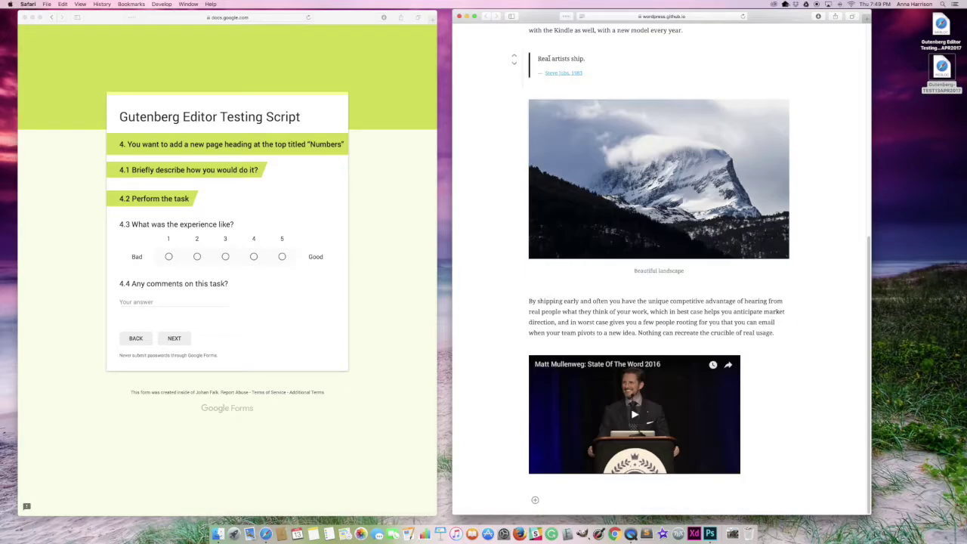
scroll(550, 64, "up", 5)
scroll(551, 68, "down", 5)
left_click(551, 73)
scroll(556, 68, "up", 5)
scroll(556, 71, "down", 5)
scroll(823, 119, "up", 5)
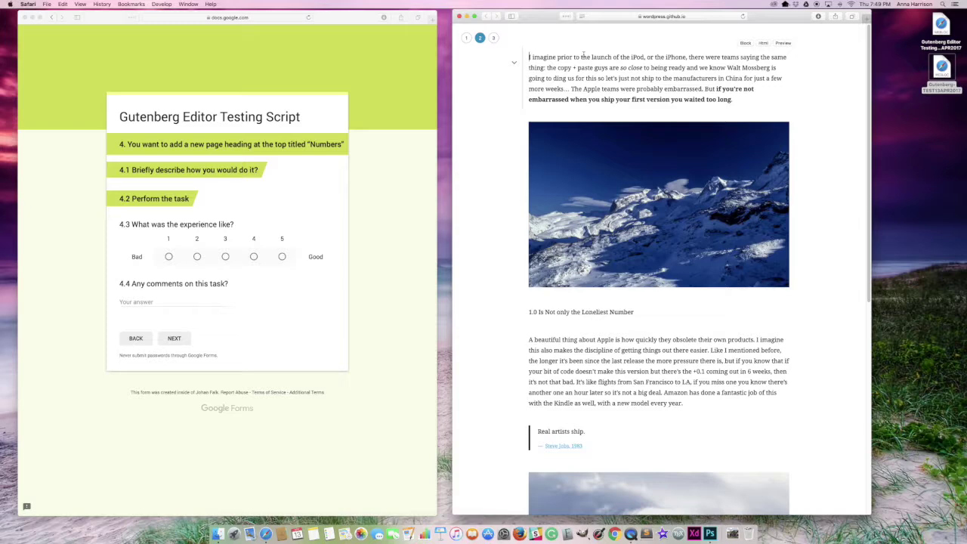
Move the opening paragraph below the first mountain image and back up to the top of the page
left_click(514, 62)
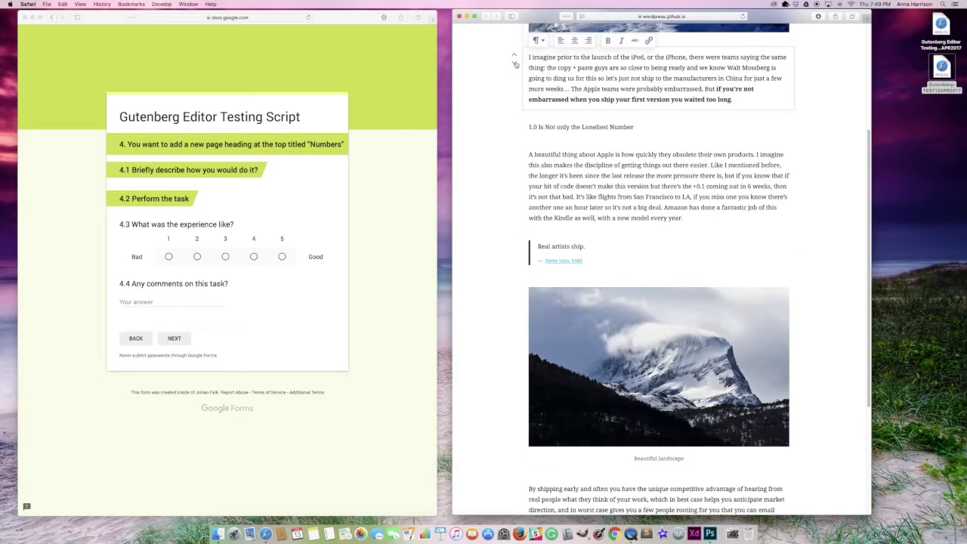
left_click(515, 59)
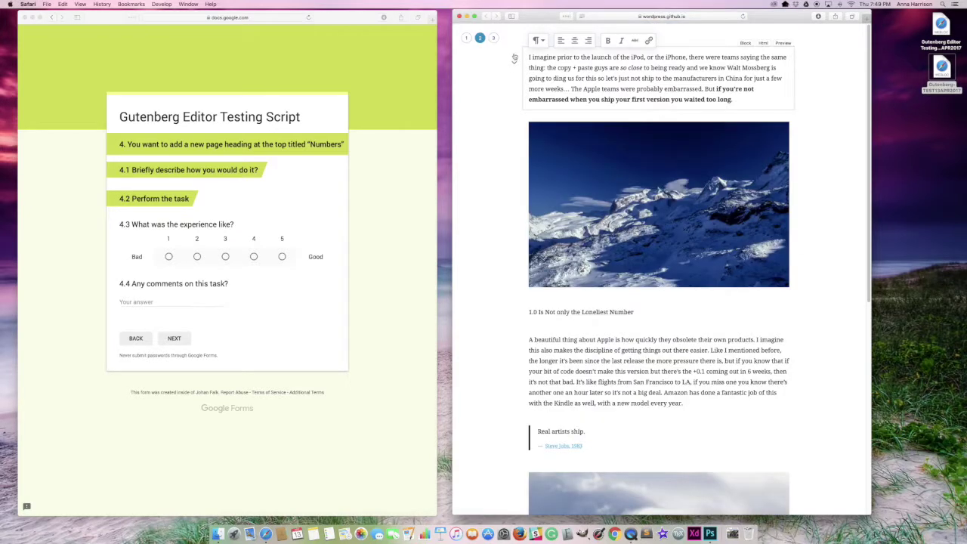
right_click(684, 35)
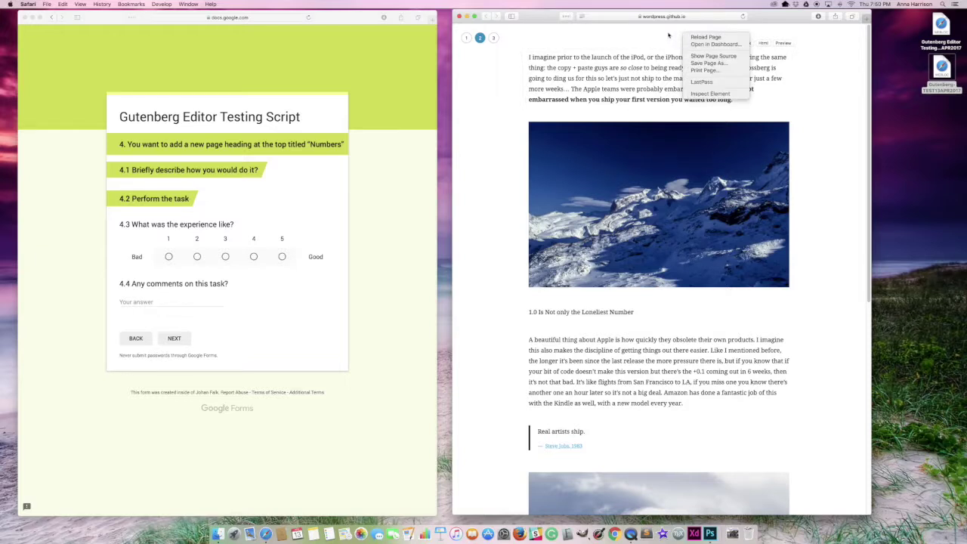
left_click(669, 35)
Look through the page and check its Preview and HTML views before returning to Block view
scroll(660, 75, "down", 5)
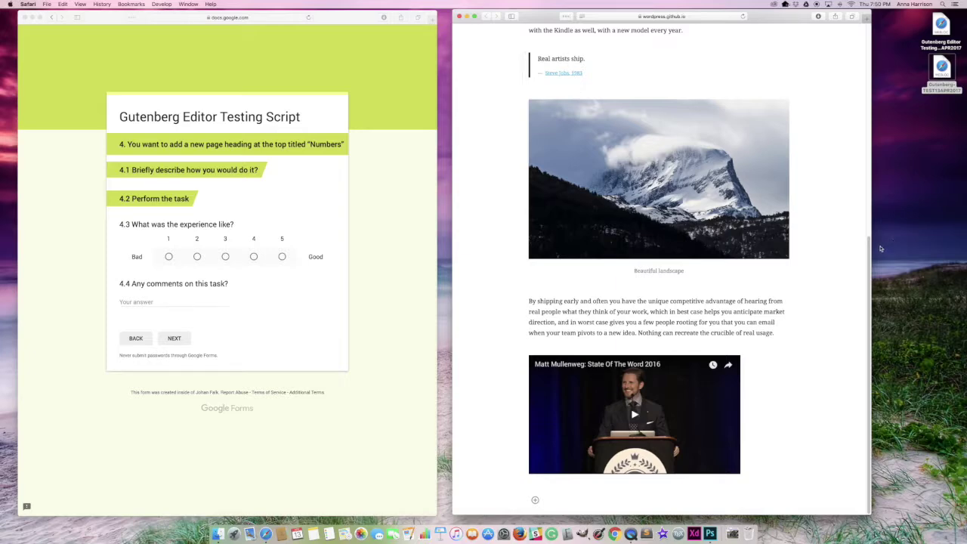
scroll(866, 242, "up", 5)
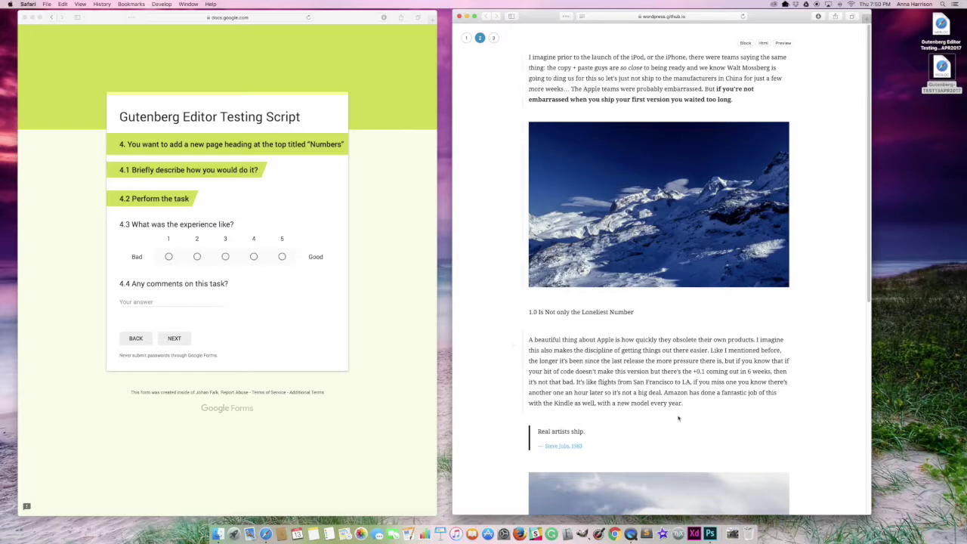
scroll(550, 108, "down", 10)
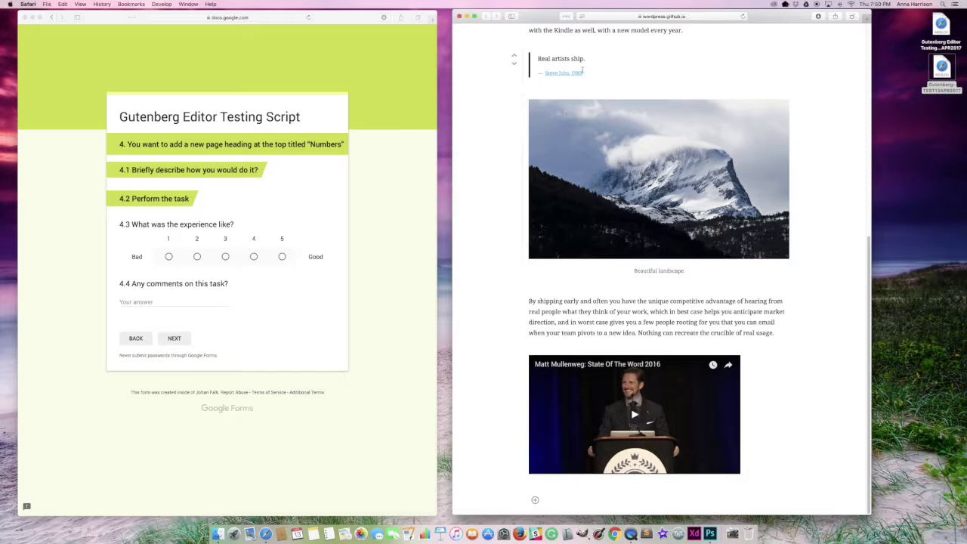
scroll(667, 97, "up", 10)
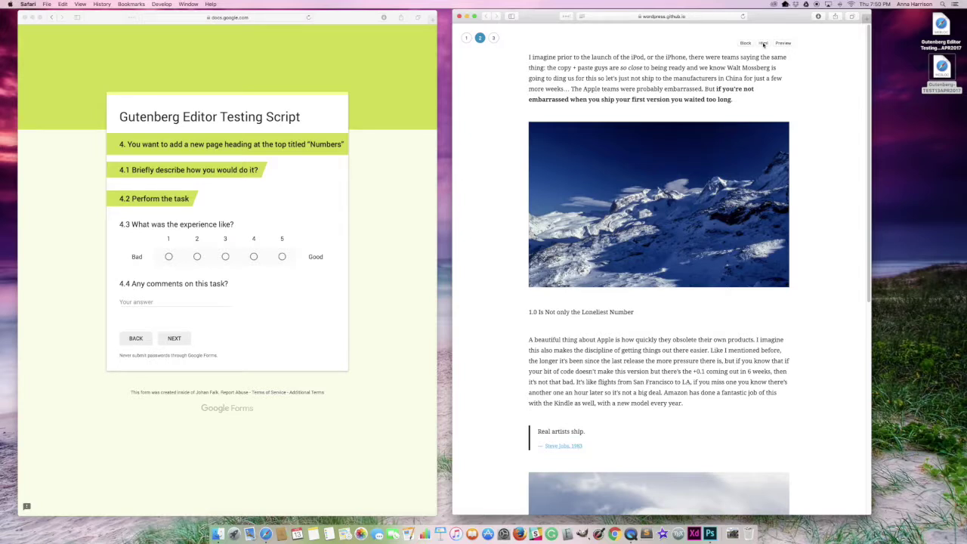
left_click(784, 43)
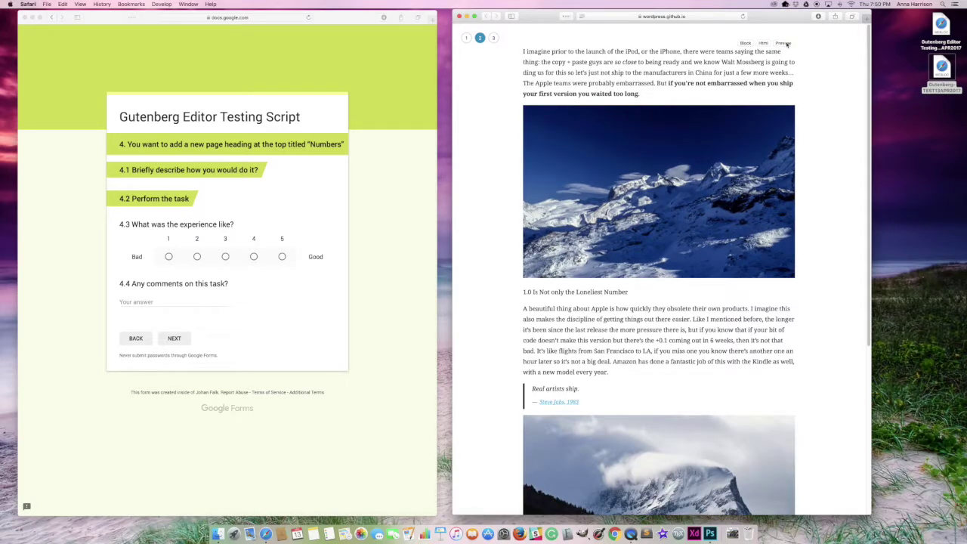
left_click(763, 43)
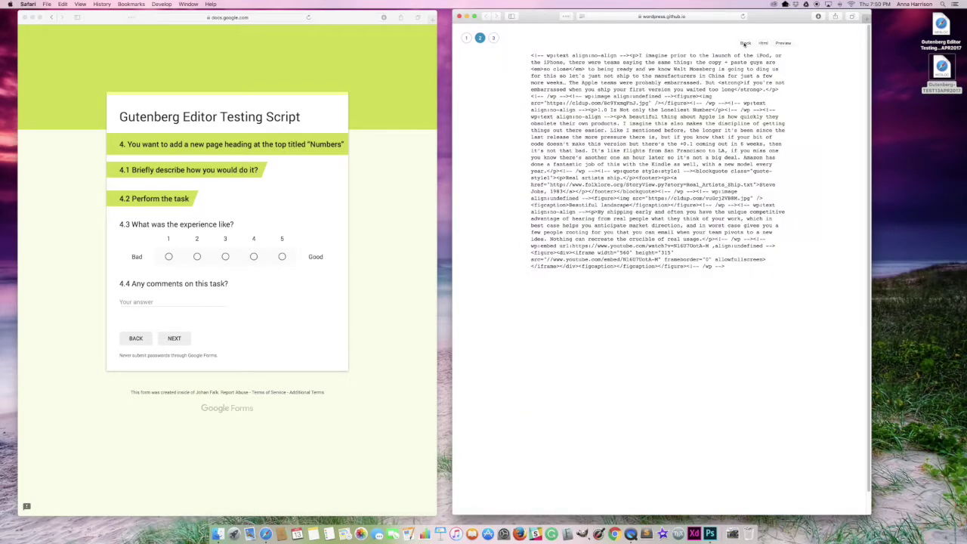
left_click(746, 44)
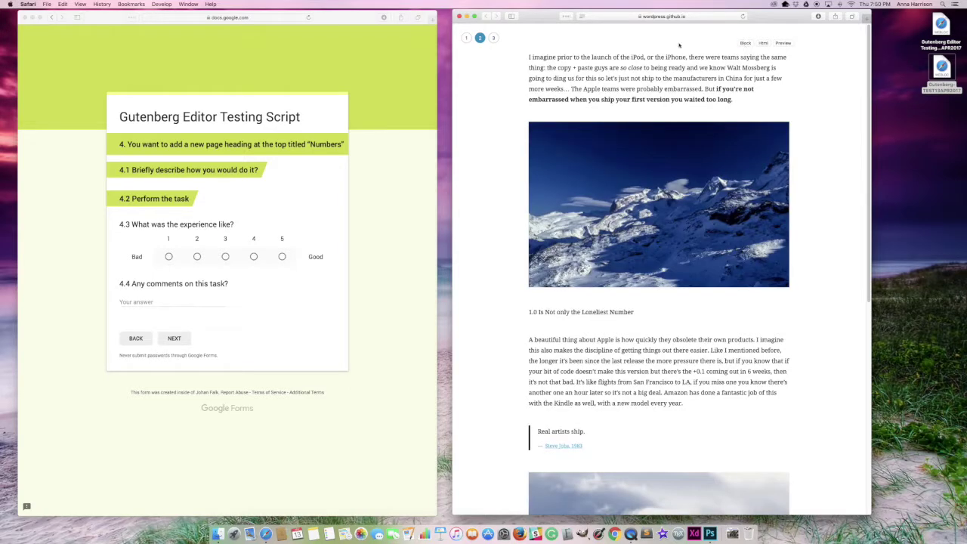
Select the opening paragraph block again and change its type from text to Heading
scroll(583, 114, "down", 5)
scroll(582, 115, "up", 2)
scroll(582, 115, "up", 4)
left_click(514, 64)
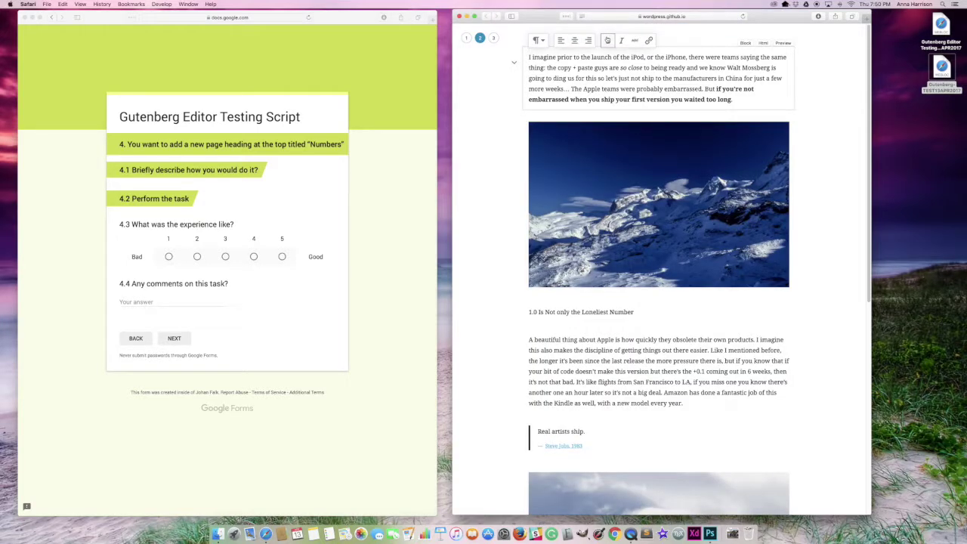
left_click(540, 40)
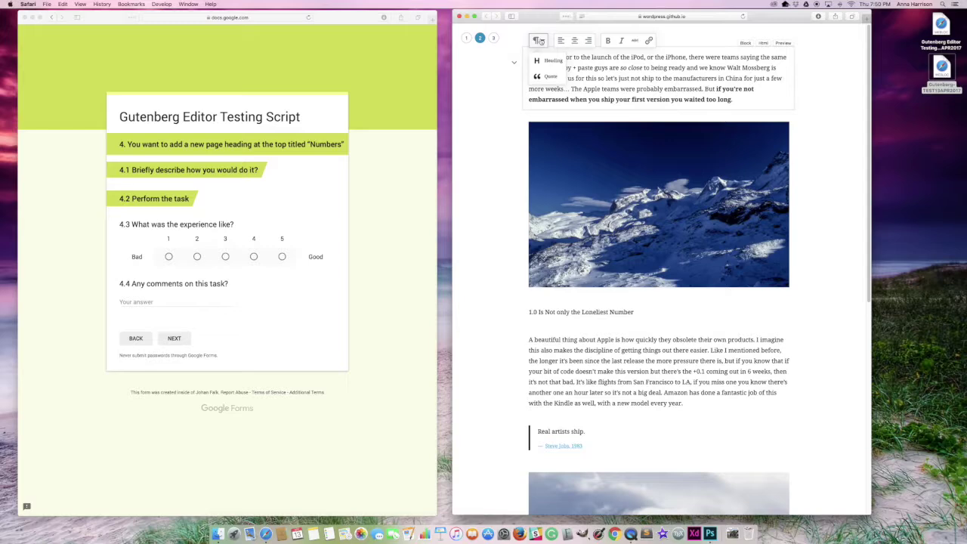
left_click(546, 60)
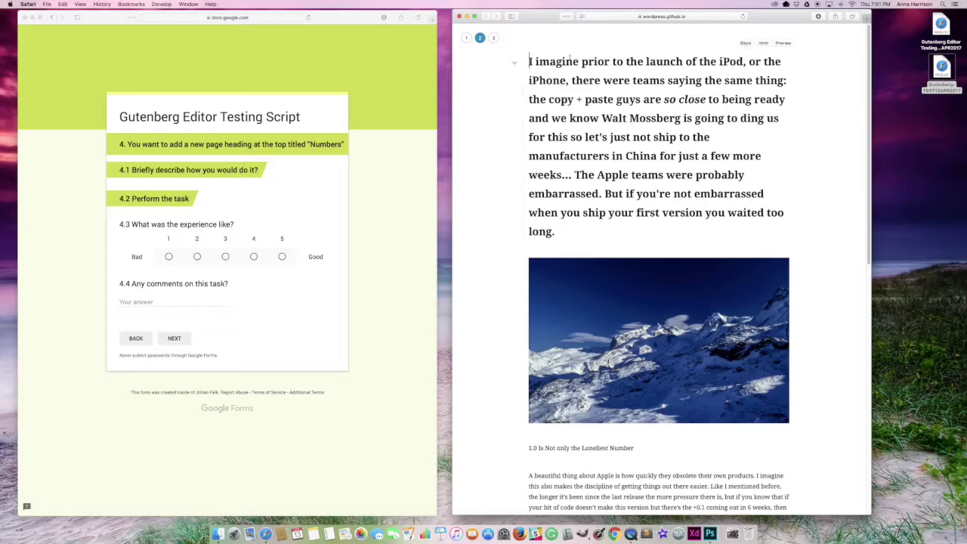
Move the opening heading block below the first mountain image and convert it to plain text
left_click(514, 63)
left_click(541, 44)
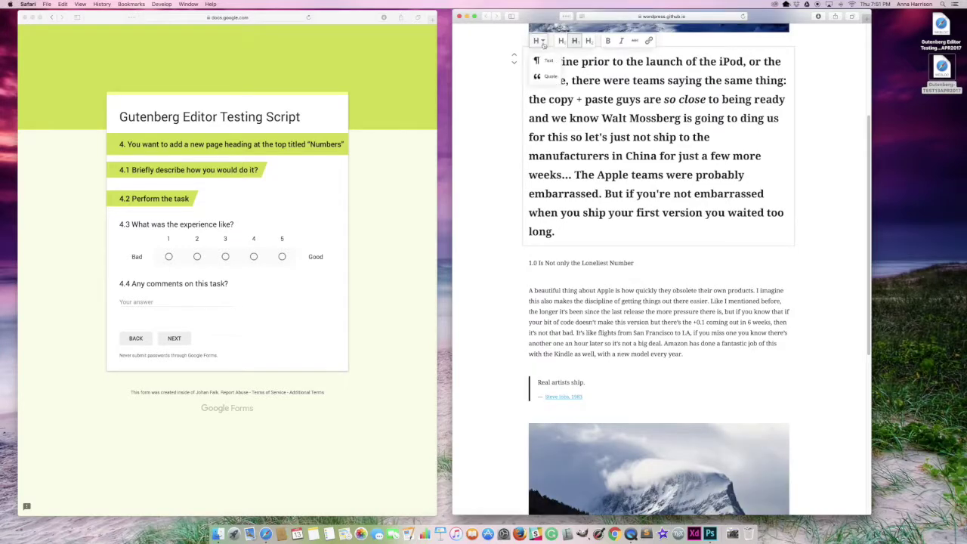
left_click(541, 61)
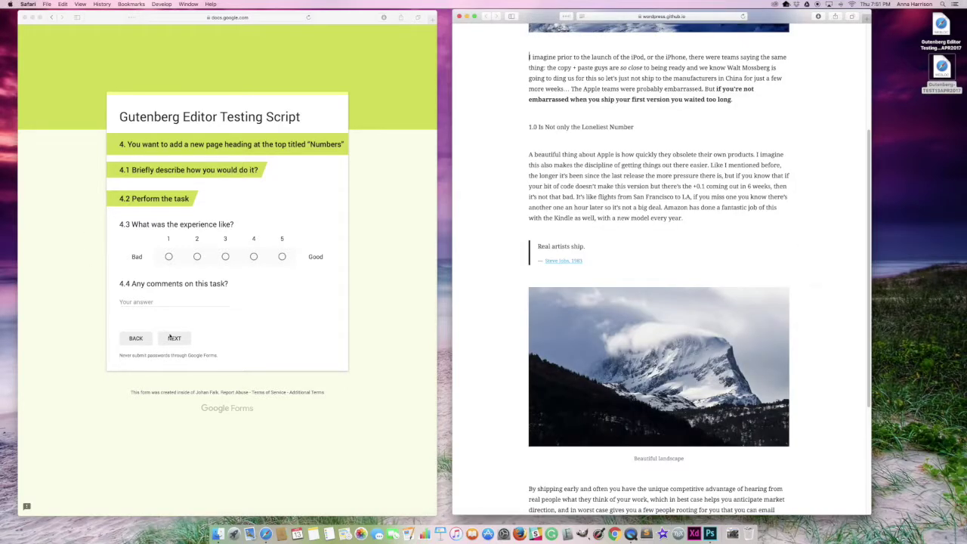
Rate the task experience 1, enter the comment "Couldn't do this task", and continue to the form's following page
left_click(167, 258)
left_click(170, 258)
left_click(162, 302)
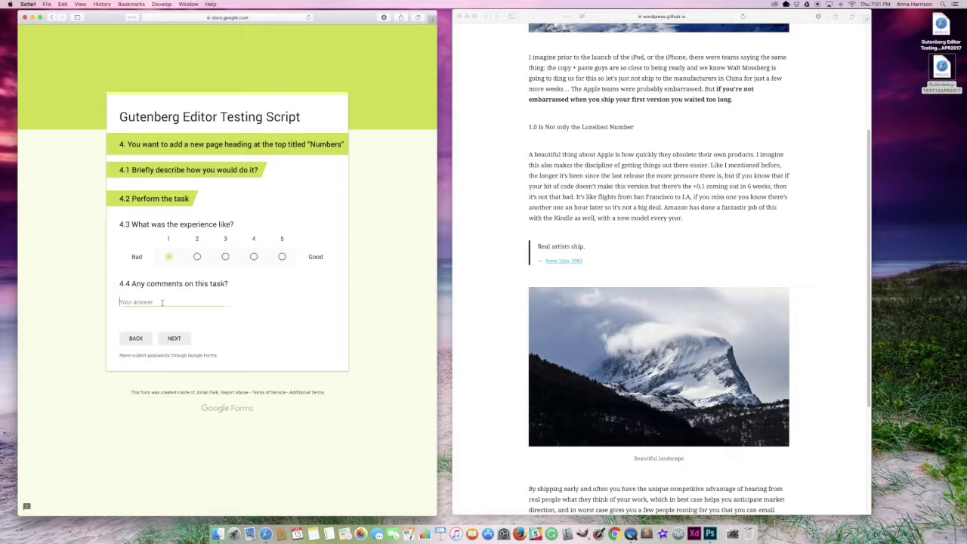
type("Ciyke")
key("BackSpace")
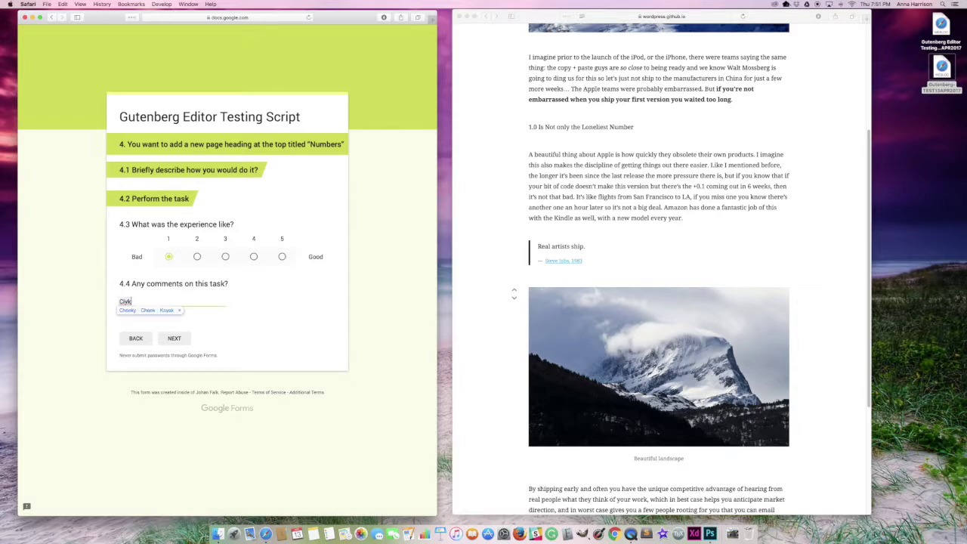
key("BackSpace")
key("BackSpace")
key("BackSpace")
key("BackSpace")
type("Ciykd")
key("BackSpace")
key("BackSpace")
key("BackSpace")
key("BackSpace")
type("Couldn't do this task")
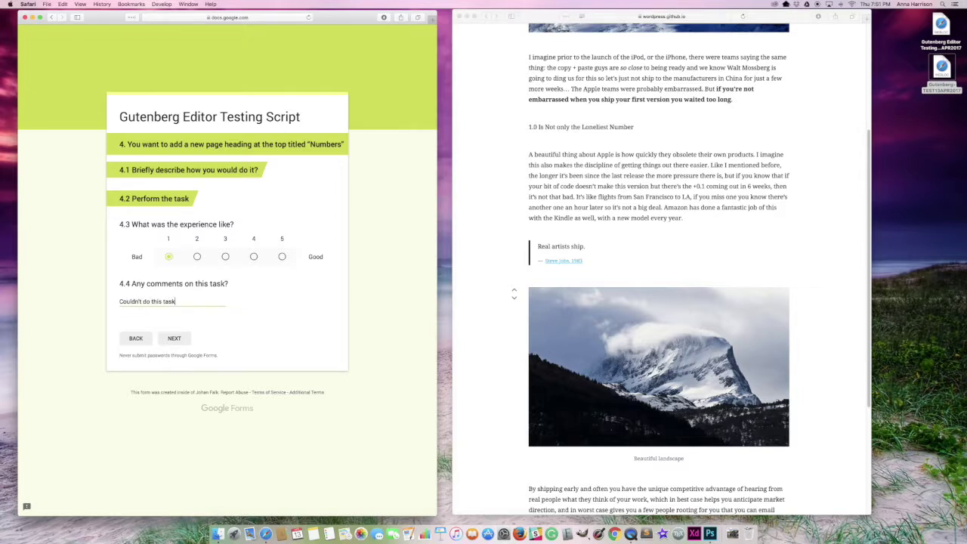
left_click(175, 339)
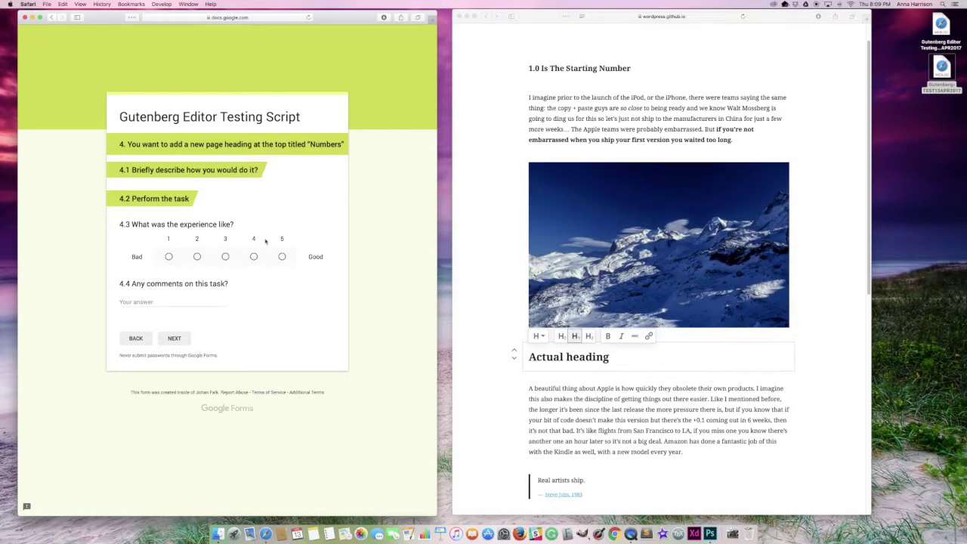
Fill the empty heading block at the top of the article with "Numbers" and put "1.0" in front of it
scroll(505, 120, "down", 10)
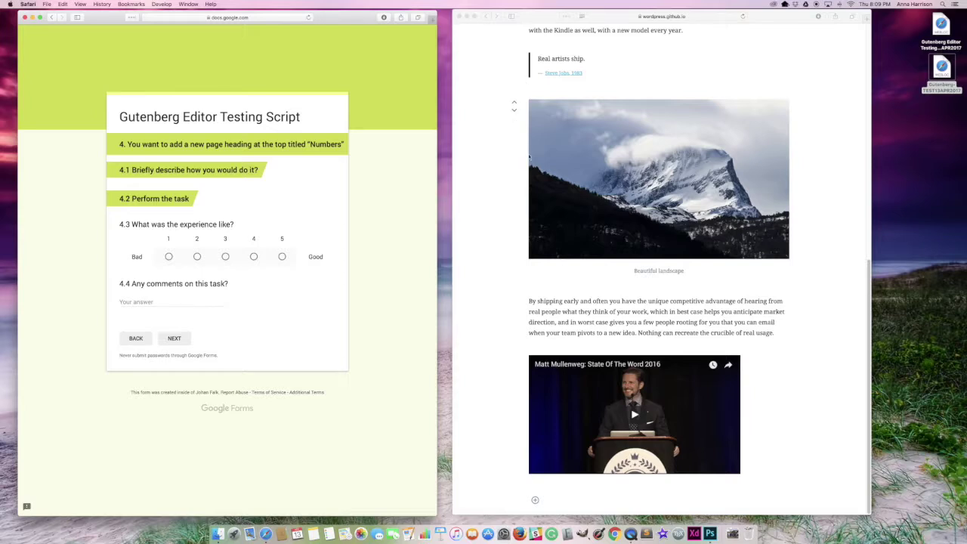
scroll(529, 157, "up", 10)
left_click(539, 68)
left_click(537, 68)
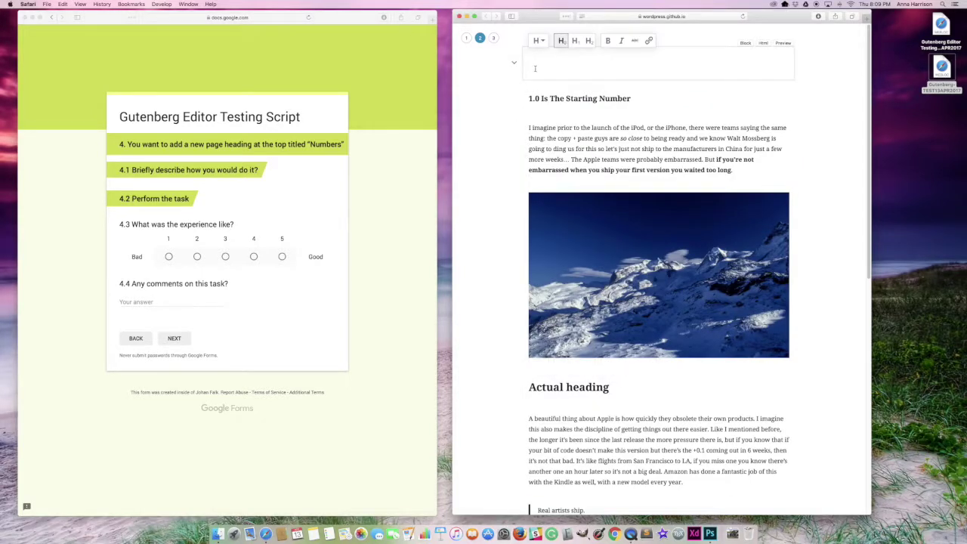
type("Number")
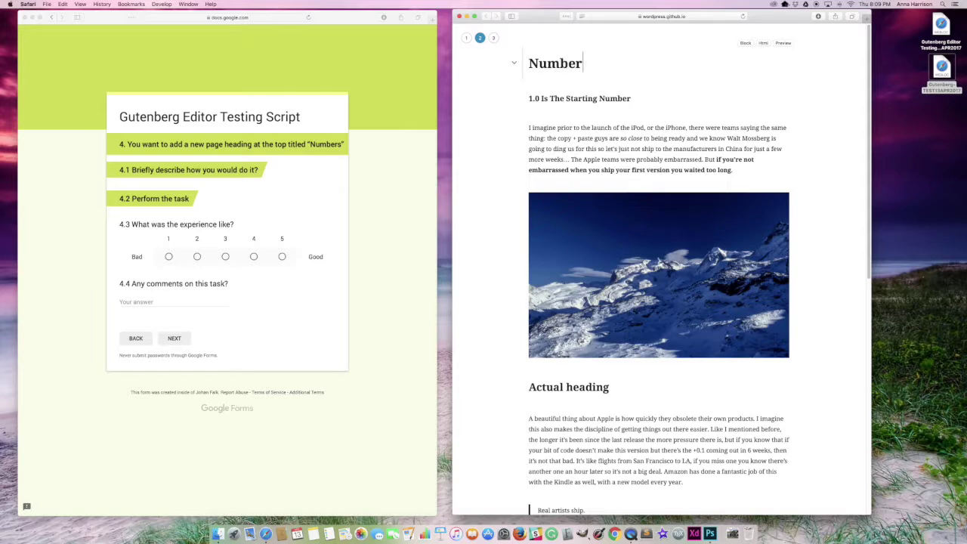
type("s")
left_click(530, 64)
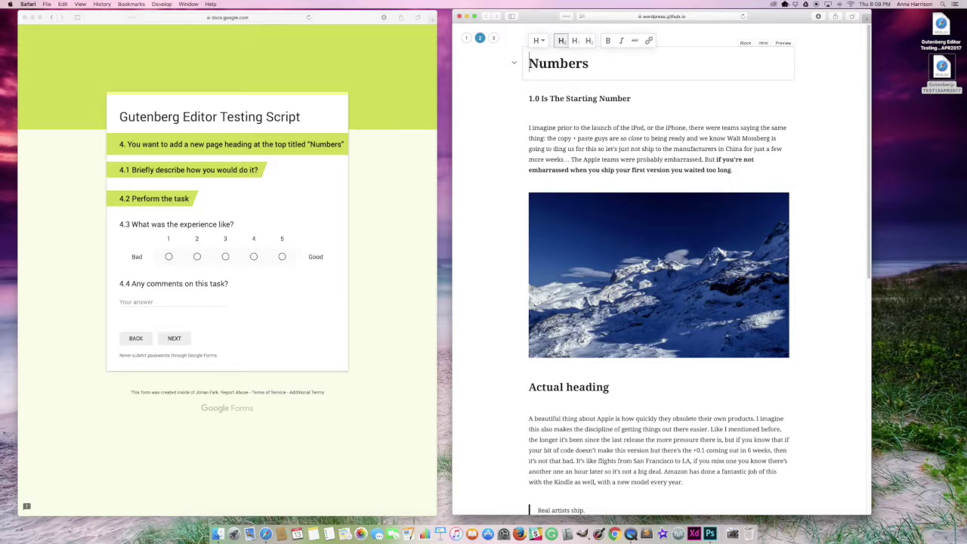
type("1.0")
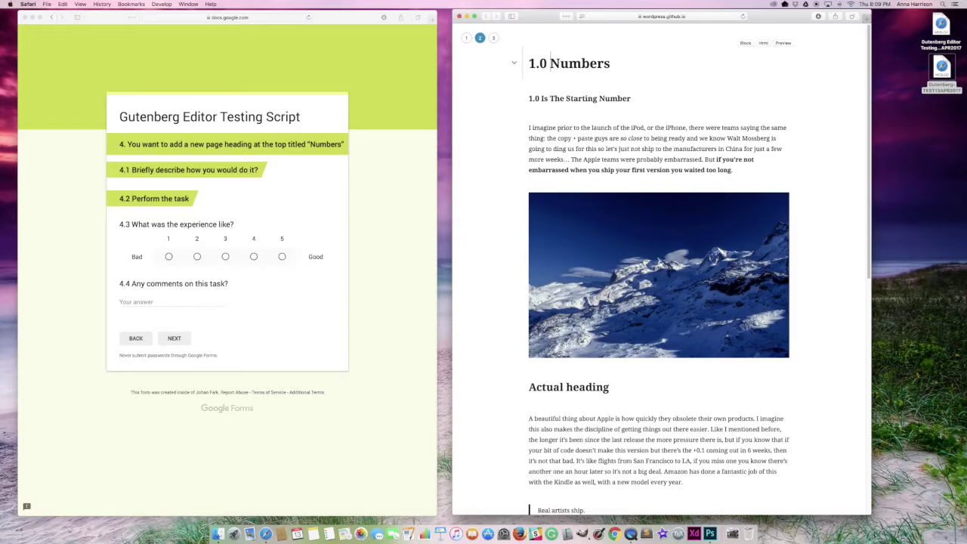
Rate the heading task experience 5 in the form
left_click(282, 259)
left_click(283, 259)
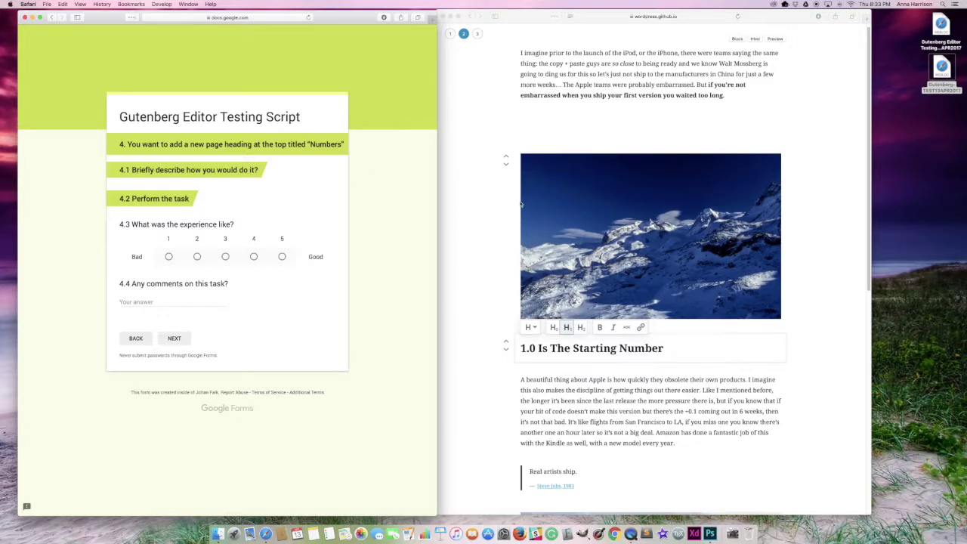
Move the "1.0 Is The Starting Number" heading above the first mountain image
scroll(519, 204, "down", 10)
scroll(519, 204, "up", 10)
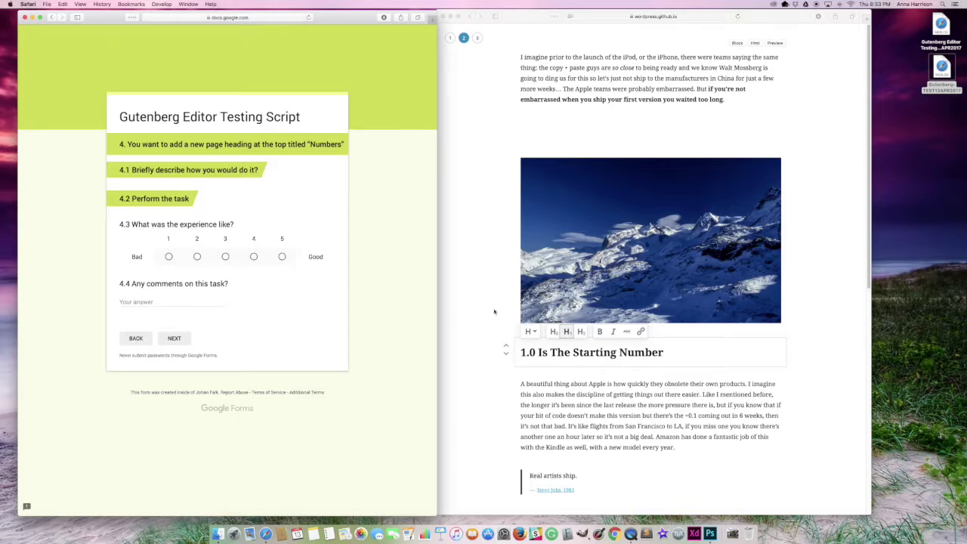
left_click(506, 344)
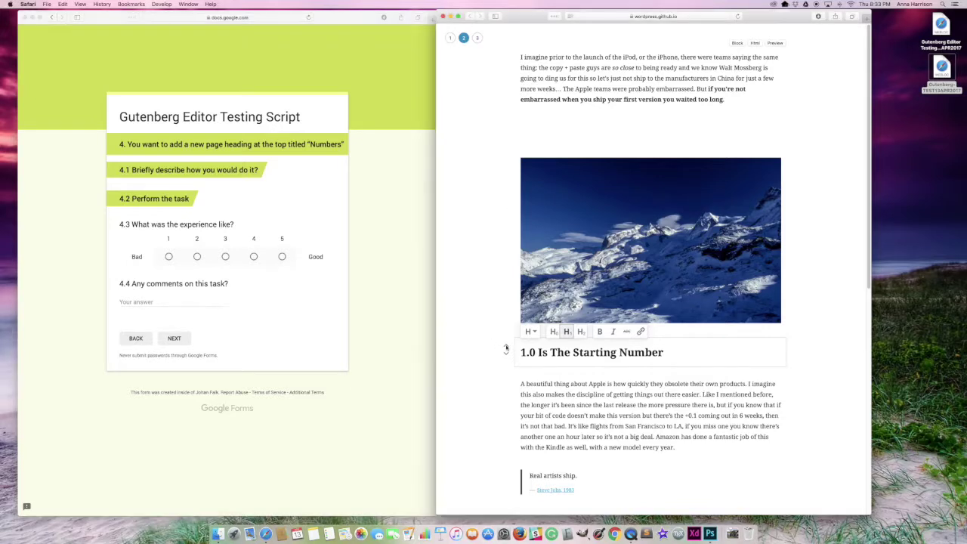
left_click(507, 345)
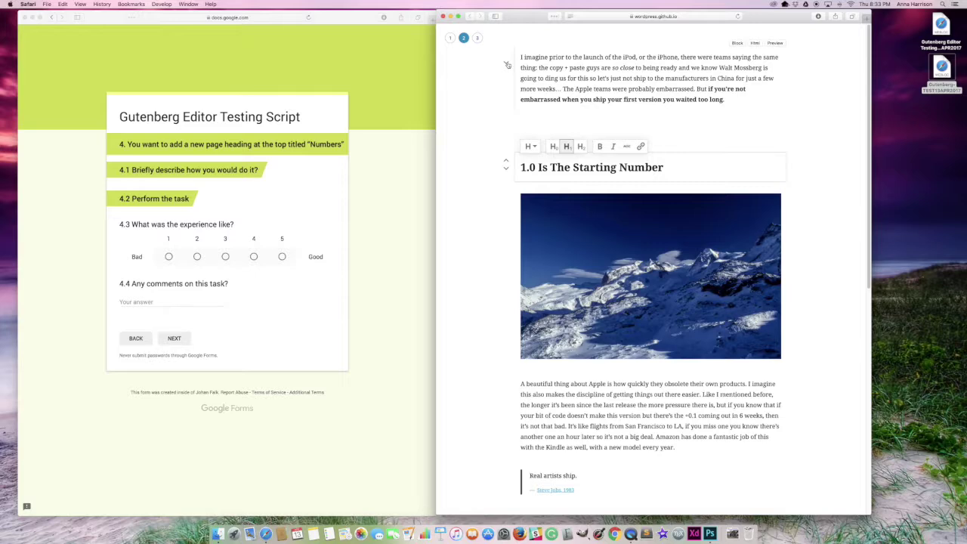
Reorder the top blocks so the empty block comes first, followed by the opening paragraph and the "1.0 Is The Starting Number" heading
scroll(507, 64, "down", 10)
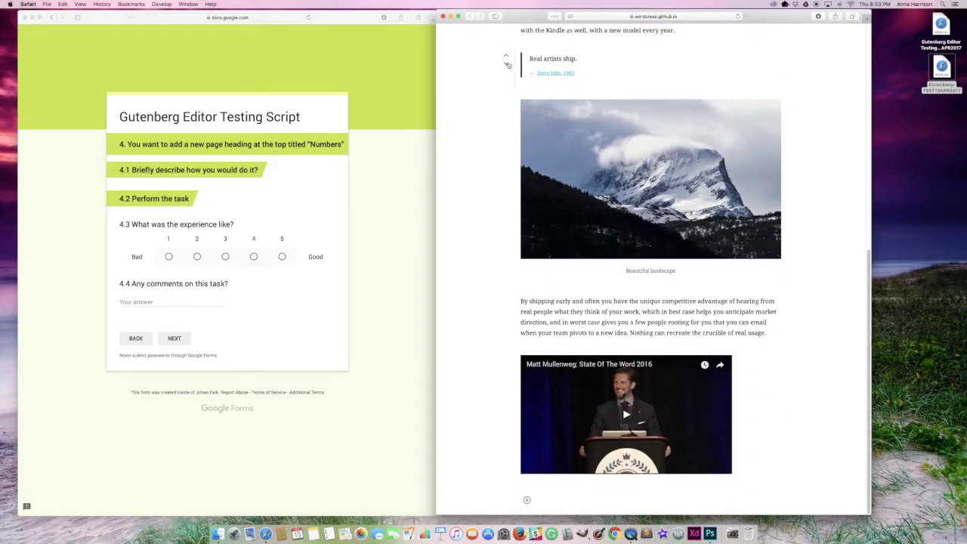
scroll(507, 64, "up", 10)
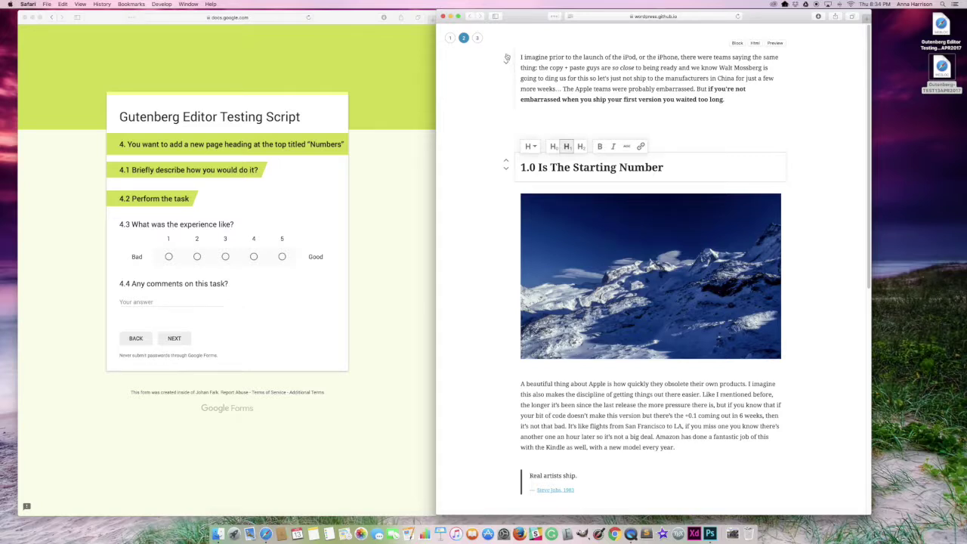
left_click(508, 63)
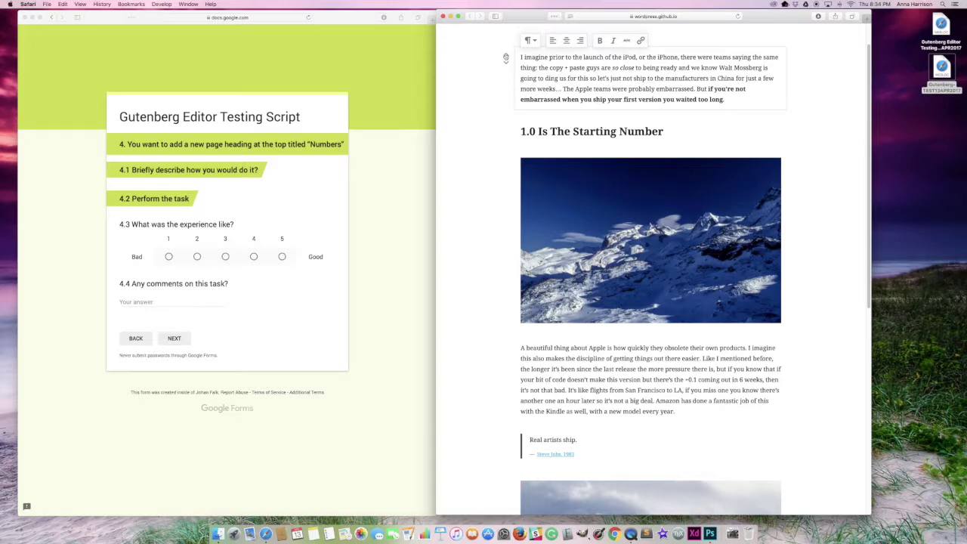
left_click(506, 64)
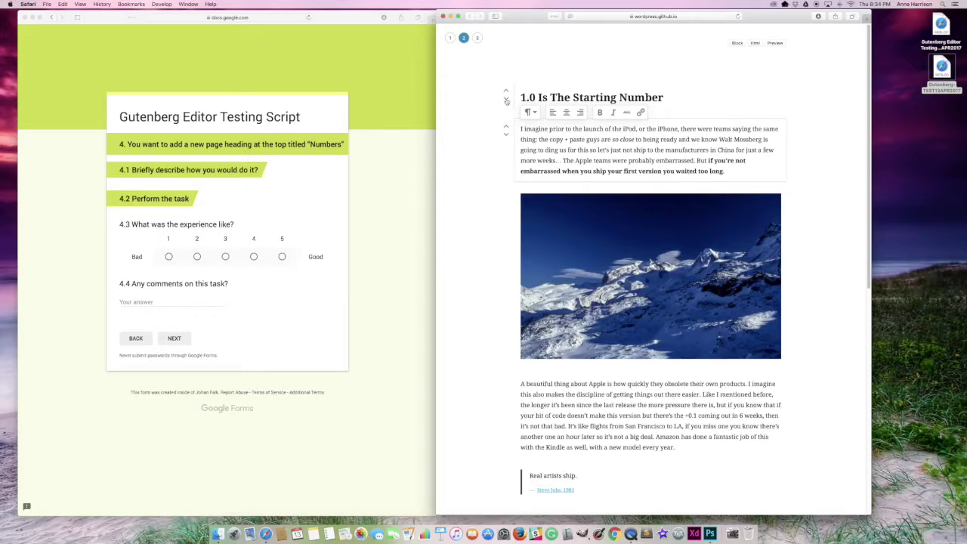
left_click(507, 101)
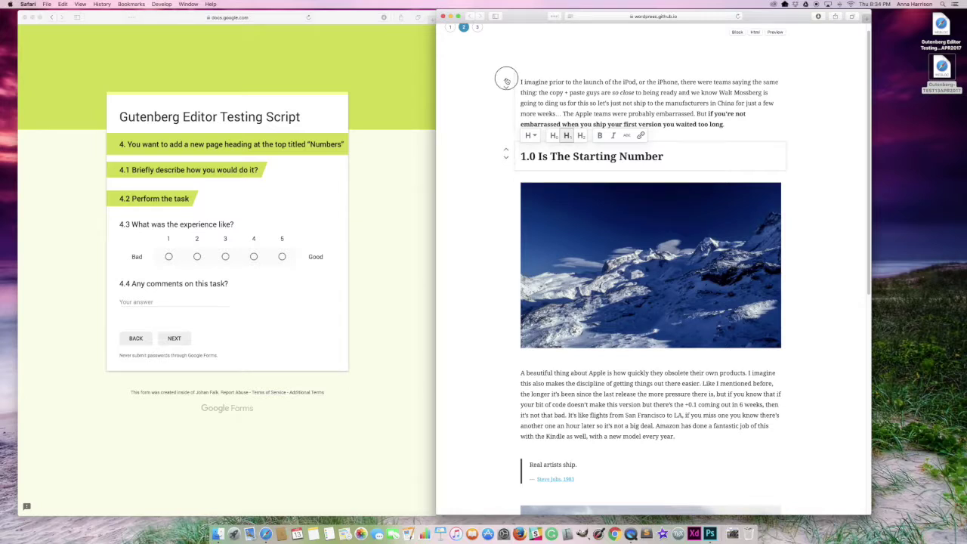
left_click(506, 80)
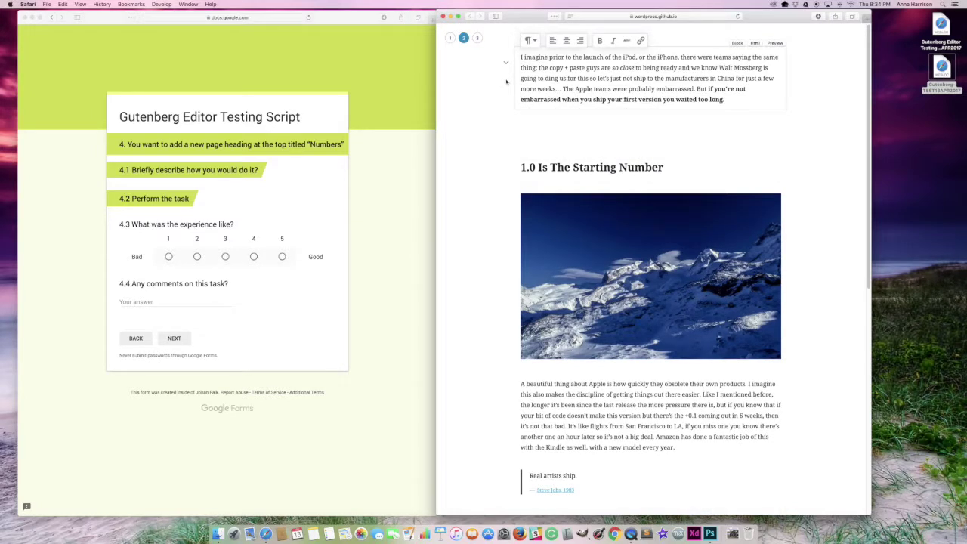
left_click(506, 65)
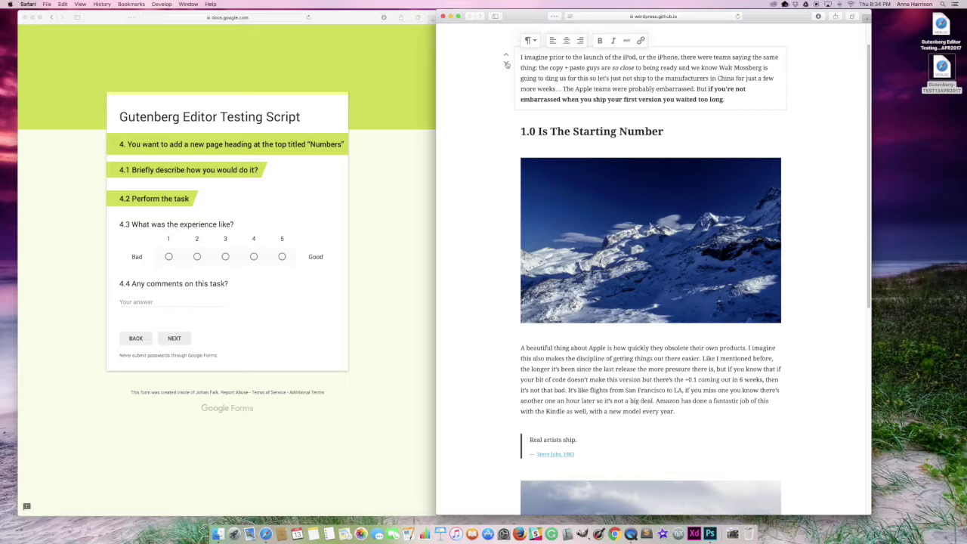
Add the heading "Start of Article" in the empty block above the opening paragraph
scroll(507, 59, "down", 4)
scroll(506, 53, "up", 5)
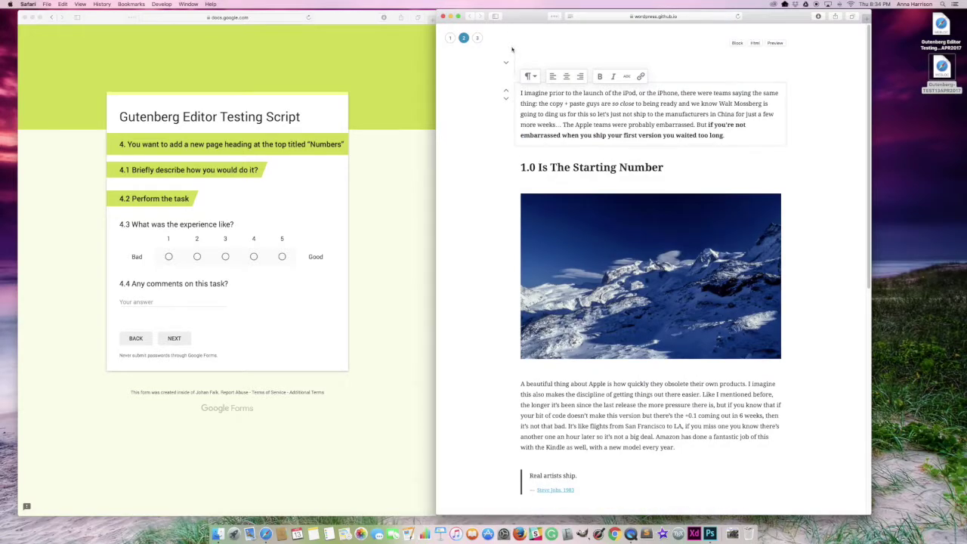
type("##")
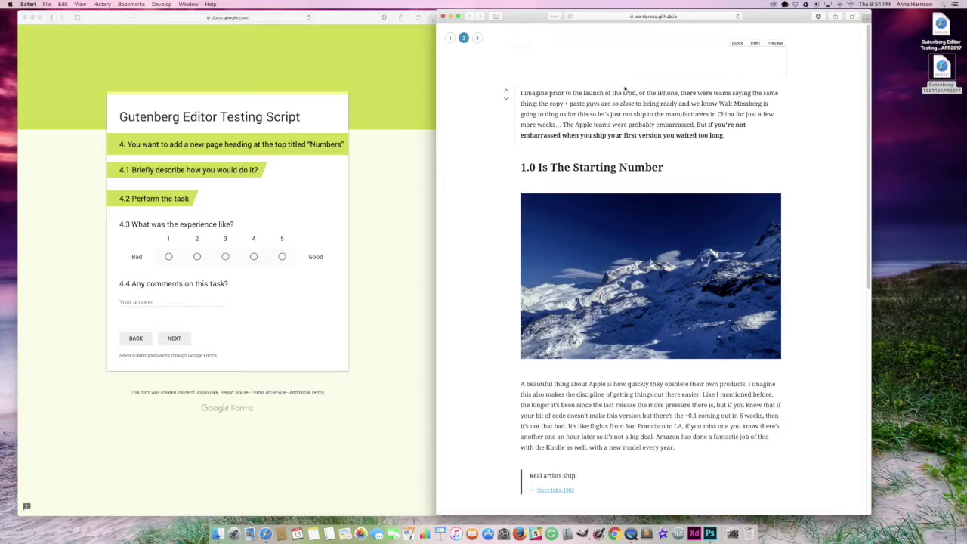
type(").")
key("BackSpace")
key("BackSpace")
type("Start of Article")
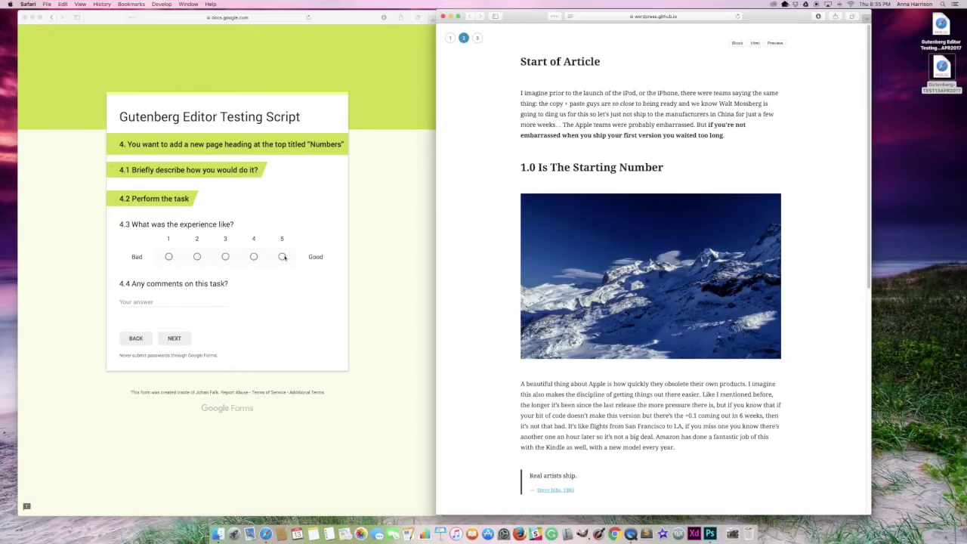
Rate the task experience 5 without a comment and continue to the form's following page
left_click(283, 257)
left_click(283, 257)
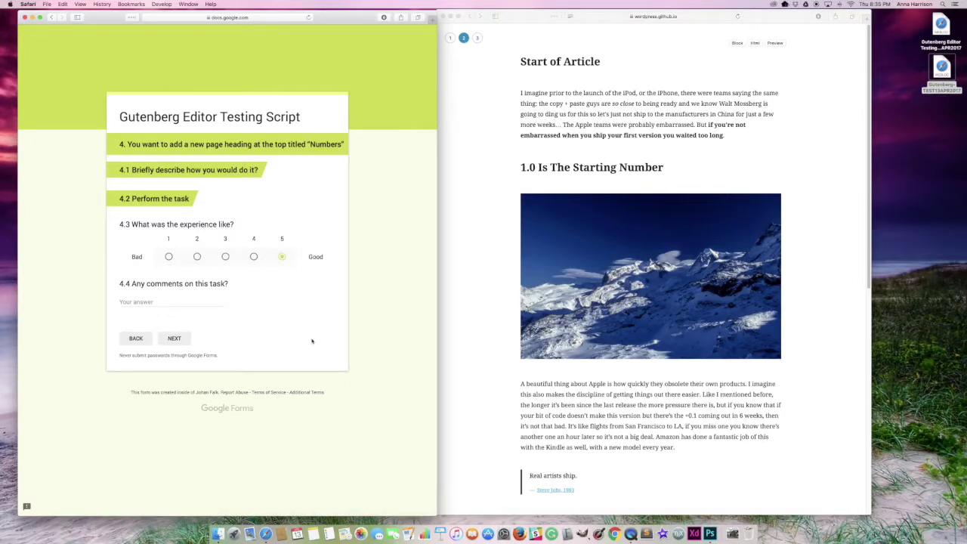
left_click(174, 339)
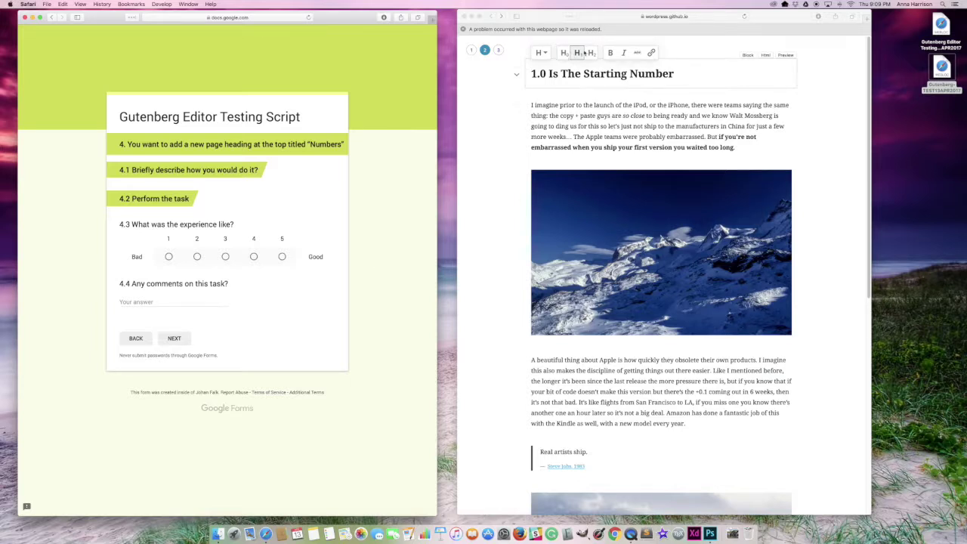
Check the block type options of the "1.0 Is The Starting Number" heading and set its heading level to H1
left_click(635, 43)
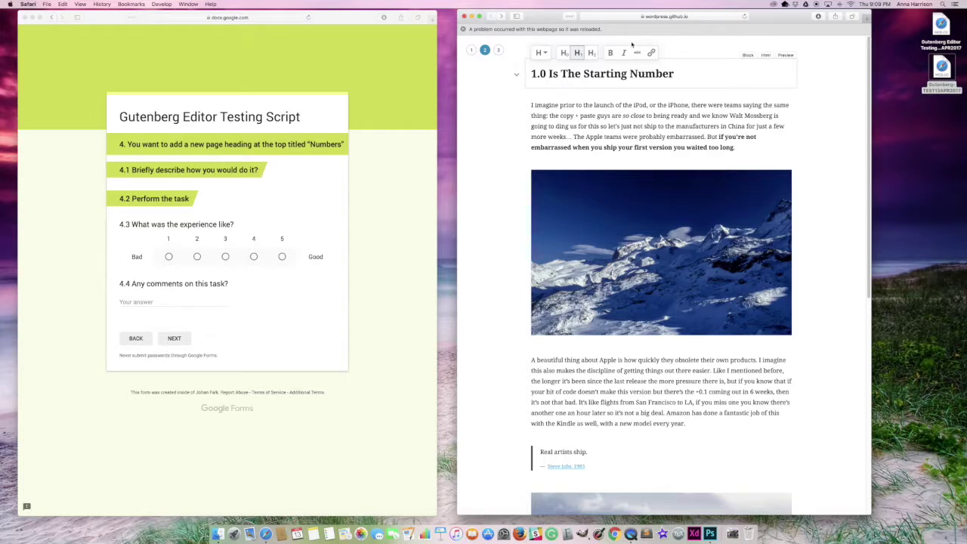
left_click(542, 52)
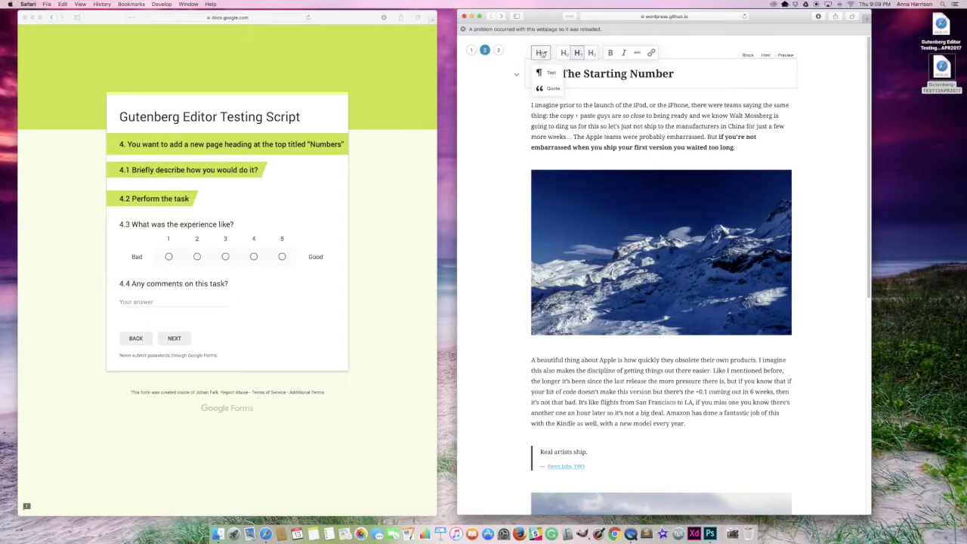
left_click(542, 53)
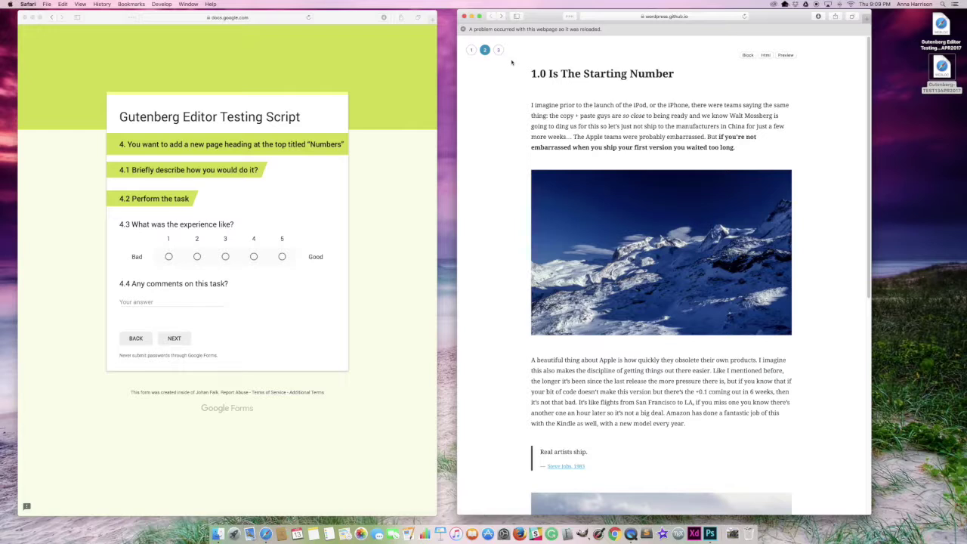
left_click(595, 76)
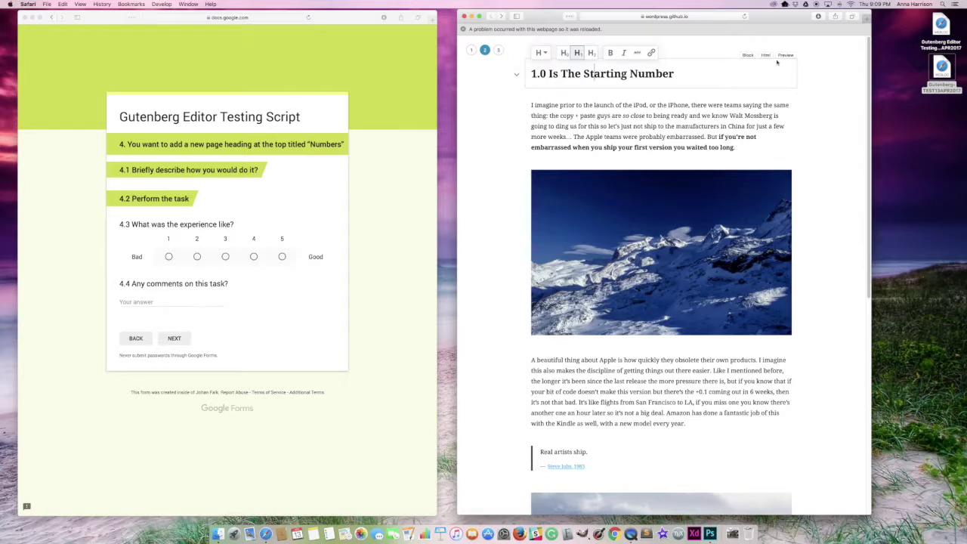
left_click(813, 62)
left_click(707, 74)
left_click(540, 52)
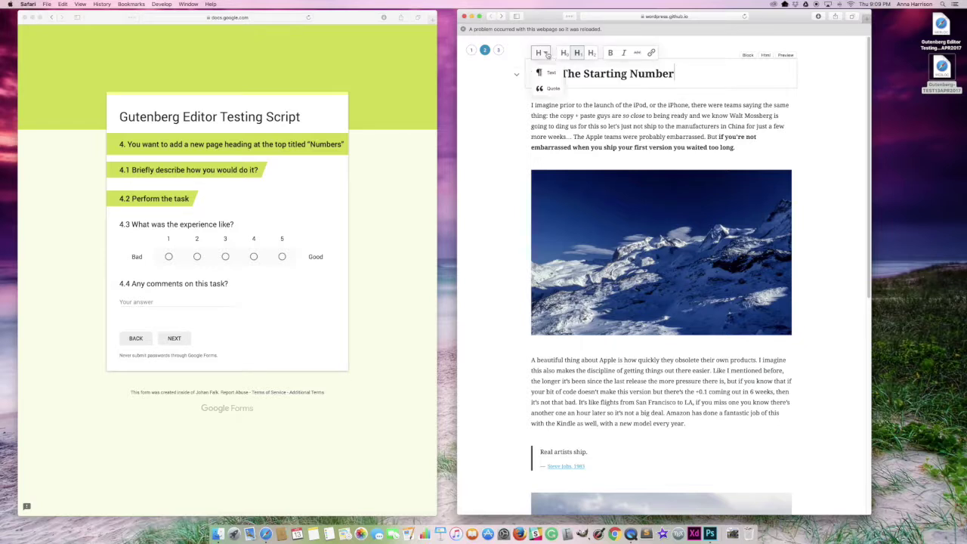
left_click(566, 52)
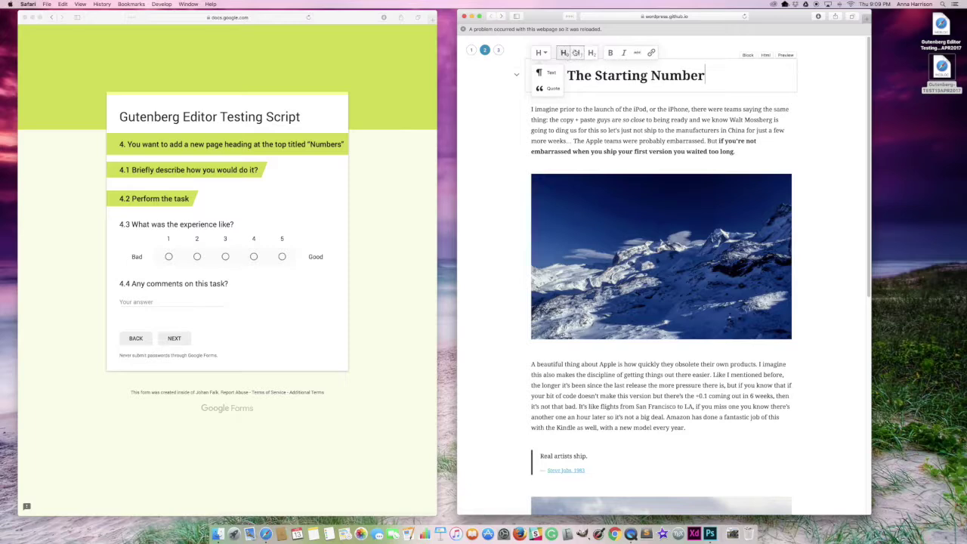
left_click(821, 83)
Look over the article in the editor and inspect the H1 heading in the HTML and Preview views
right_click(592, 49)
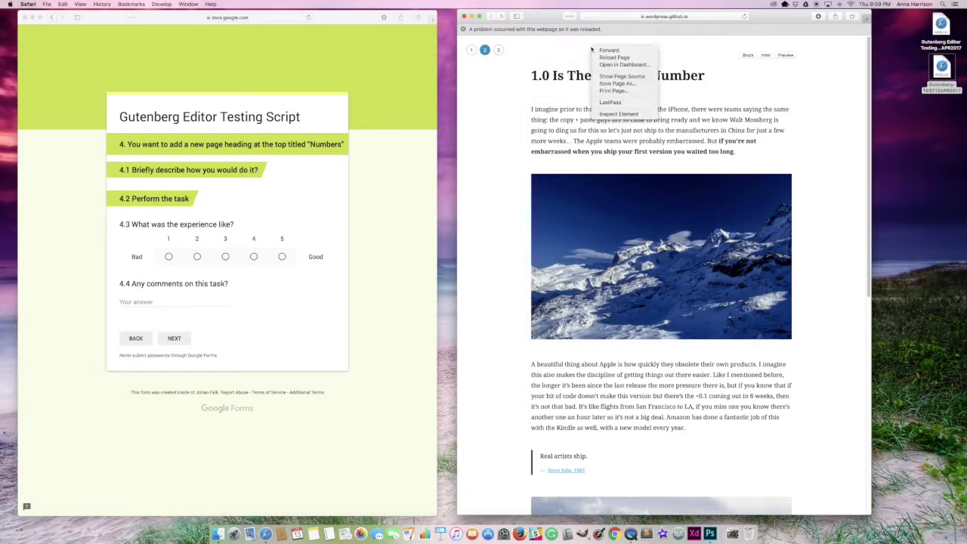
key("Escape")
scroll(679, 49, "down", 5)
scroll(669, 54, "up", 5)
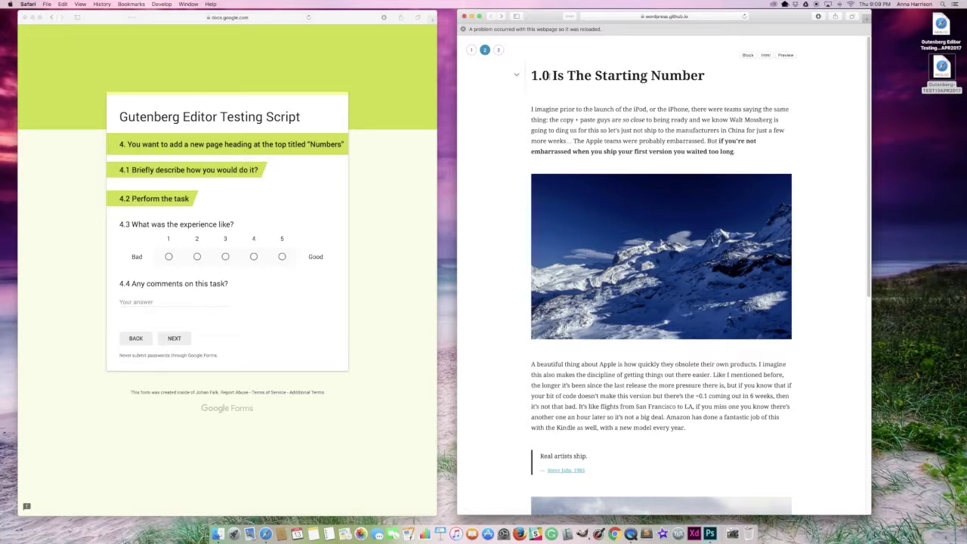
left_click(764, 56)
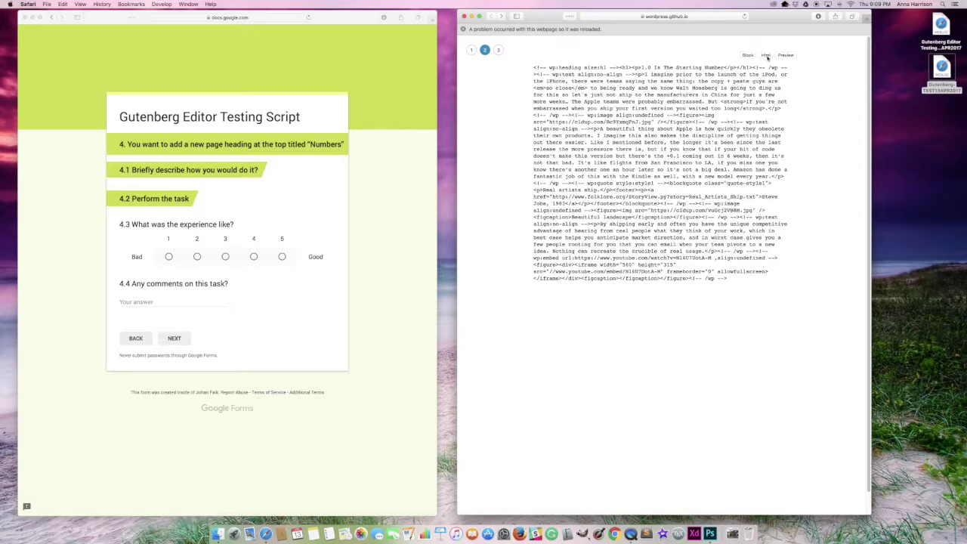
left_click(786, 55)
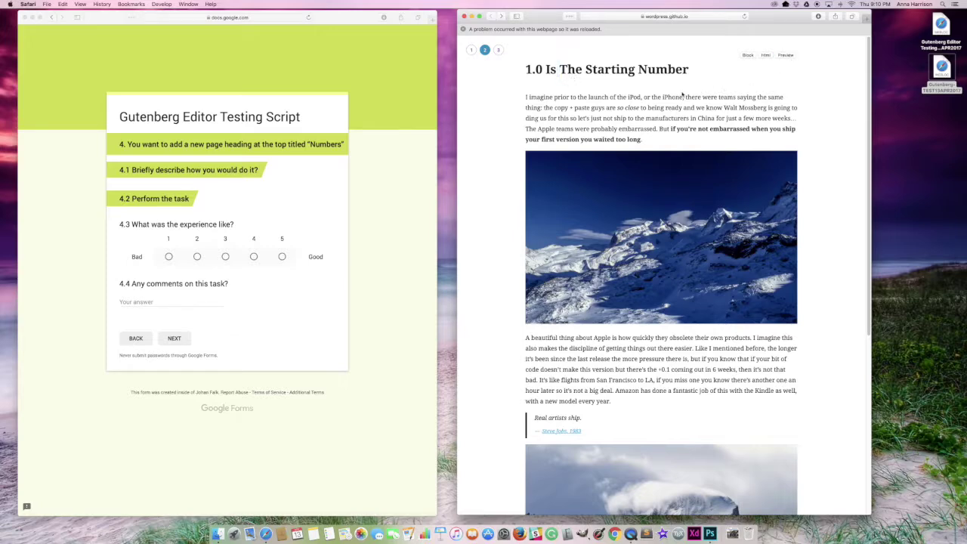
Look over the article preview and return it to the block editing view
scroll(682, 93, "down", 5)
scroll(675, 91, "up", 5)
double_click(534, 70)
left_click(748, 56)
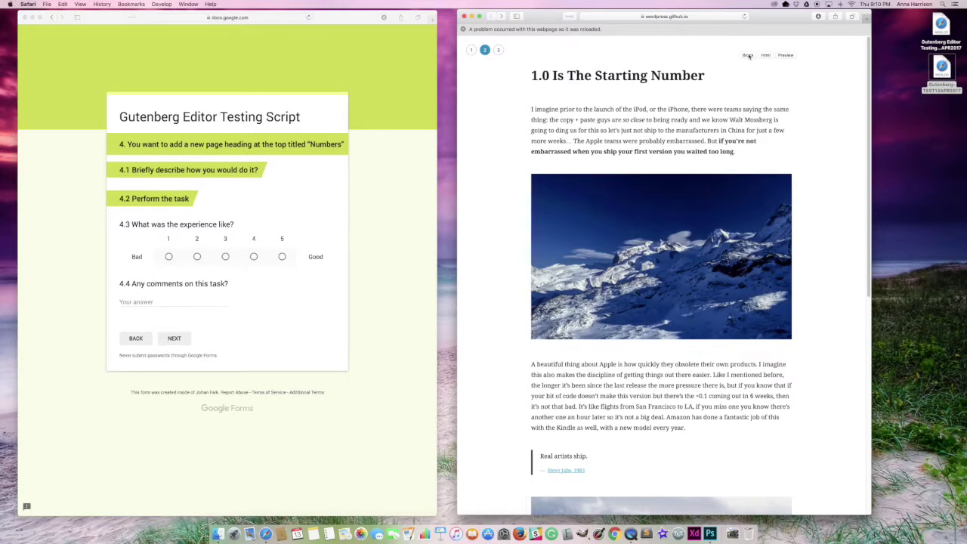
Convert the "1.0 Is The Starting Number" heading to a Text block and back to a Heading block
left_click(609, 69)
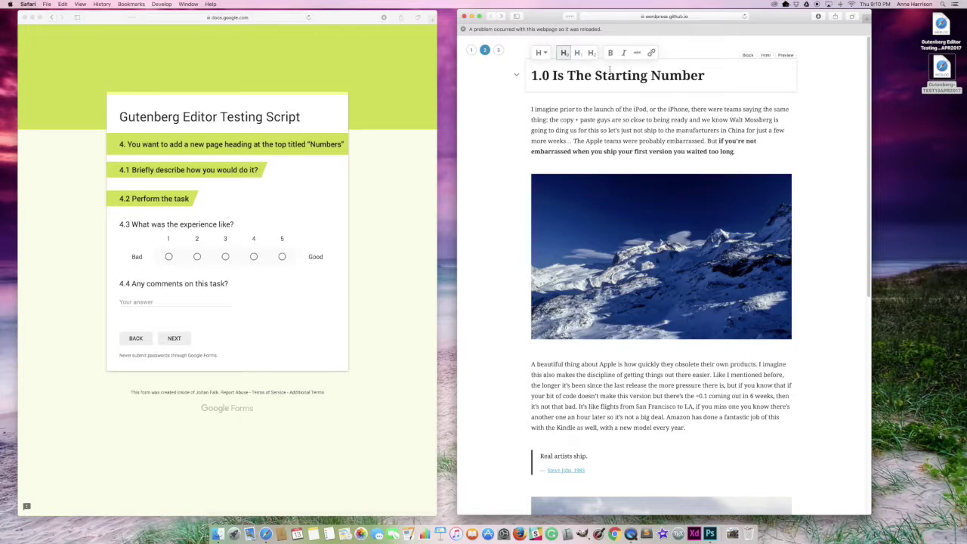
left_click(545, 53)
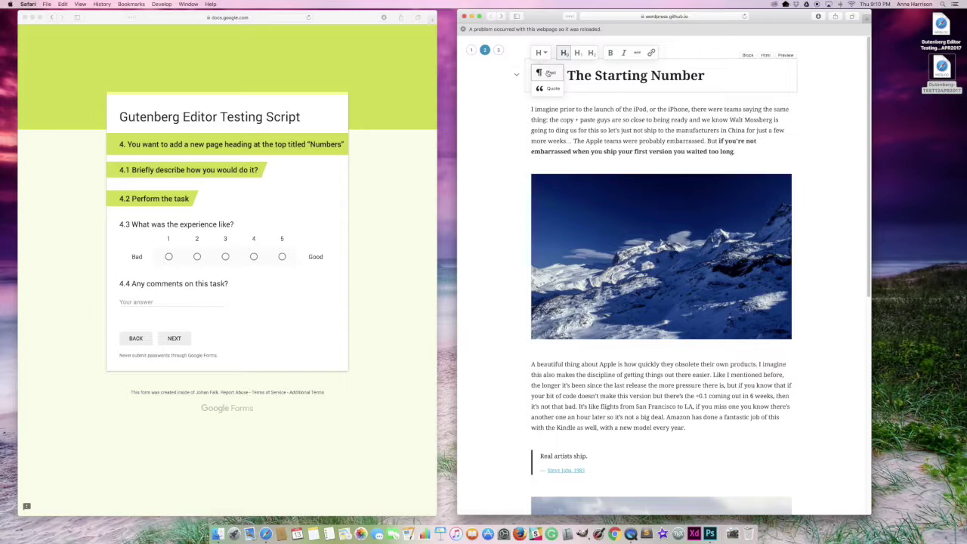
left_click(549, 72)
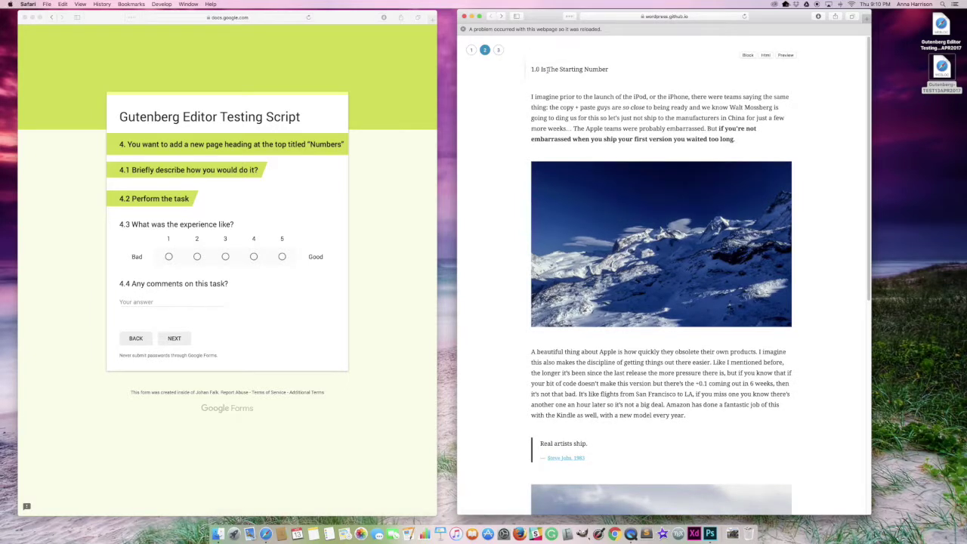
left_click(545, 67)
left_click(540, 52)
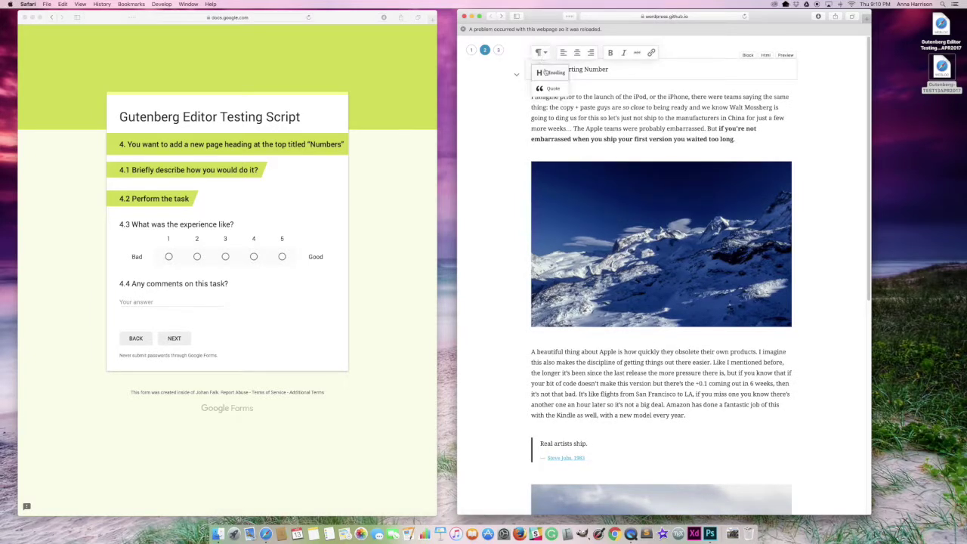
left_click(551, 73)
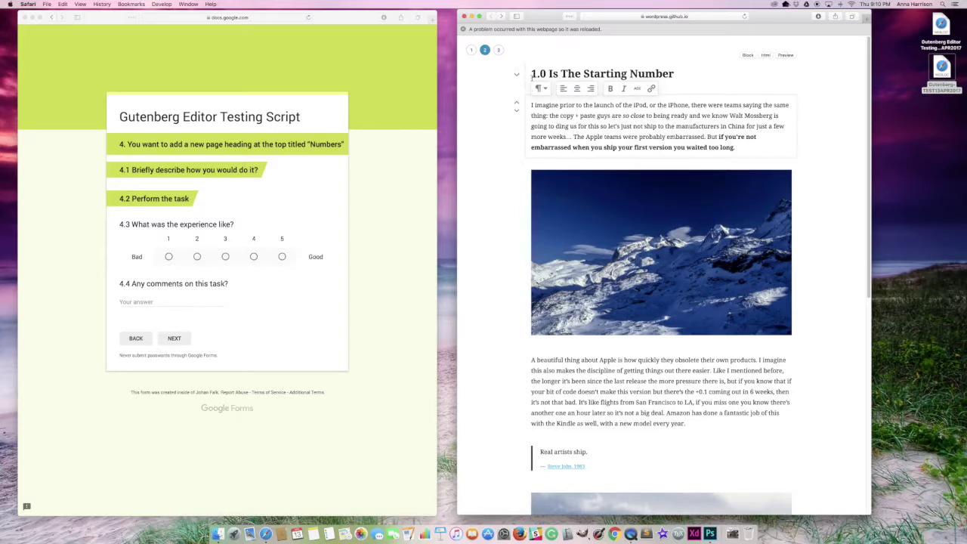
Check the block type options of the opening paragraph and of the "1.0 Is The Starting Number" heading
left_click(545, 91)
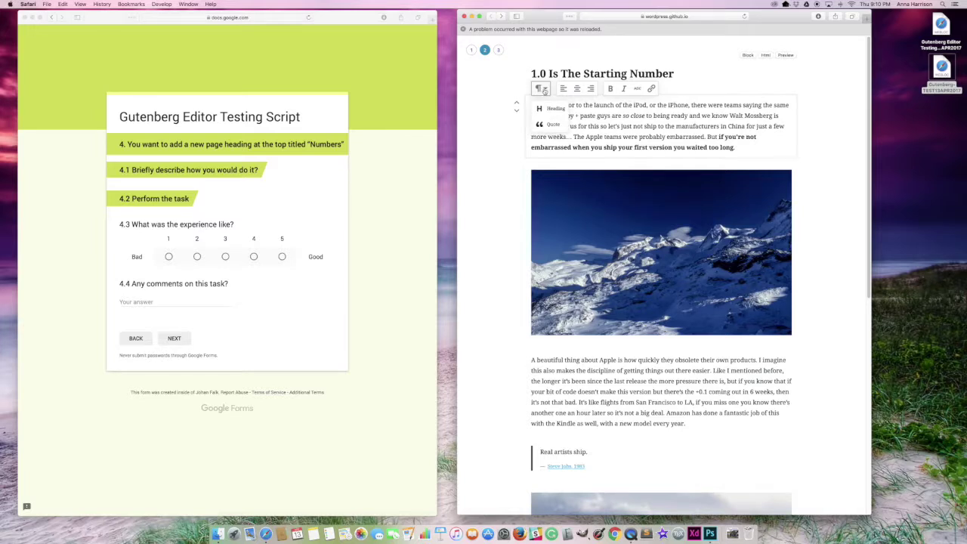
left_click(809, 84)
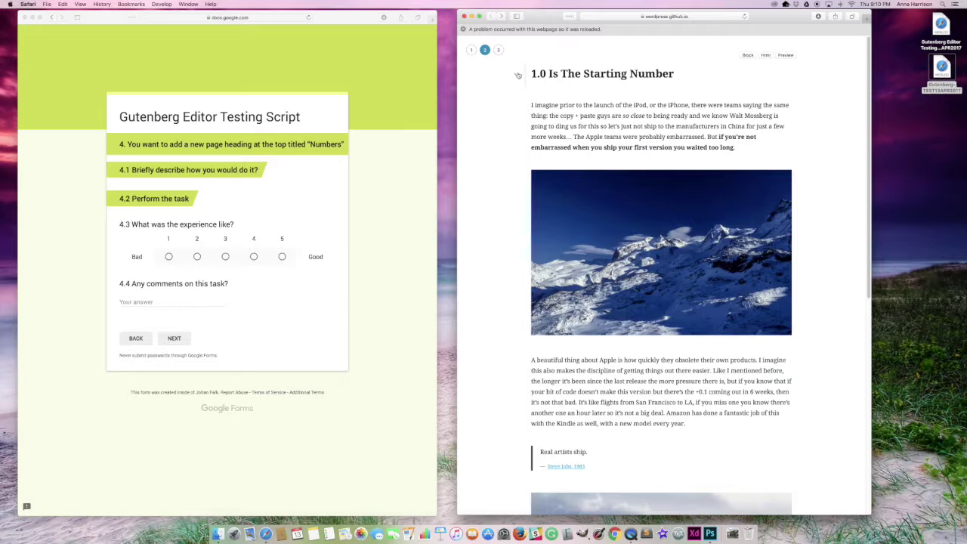
left_click(621, 73)
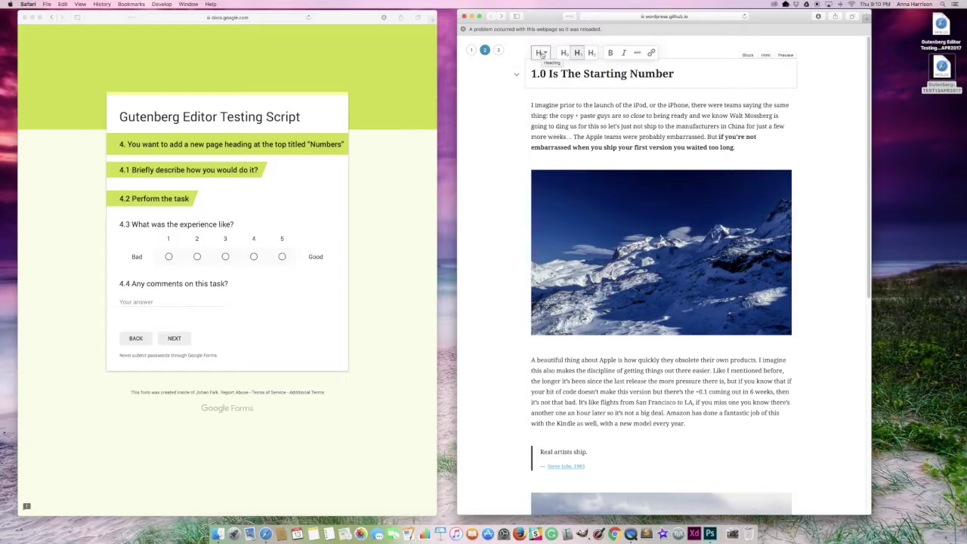
left_click(539, 52)
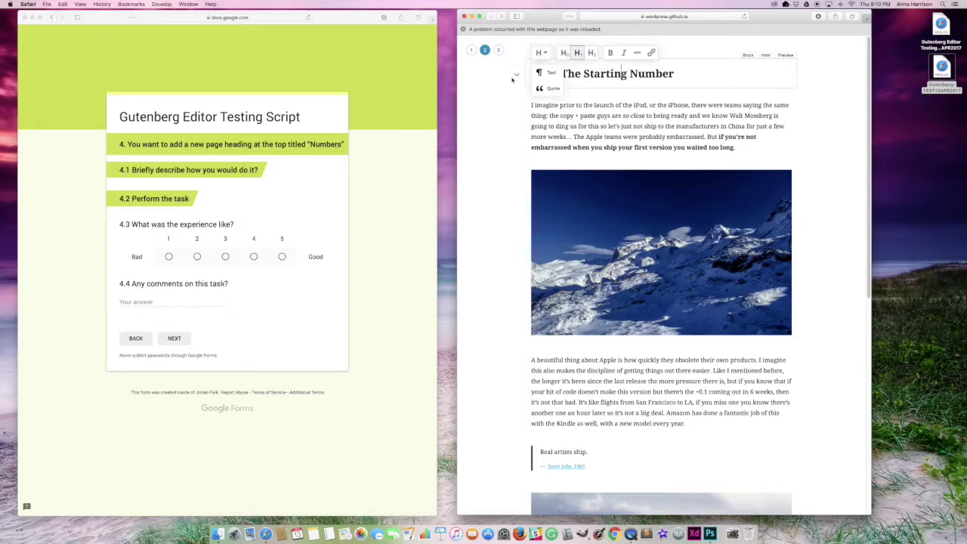
left_click(513, 80)
scroll(513, 80, "down", 5)
scroll(513, 80, "up", 5)
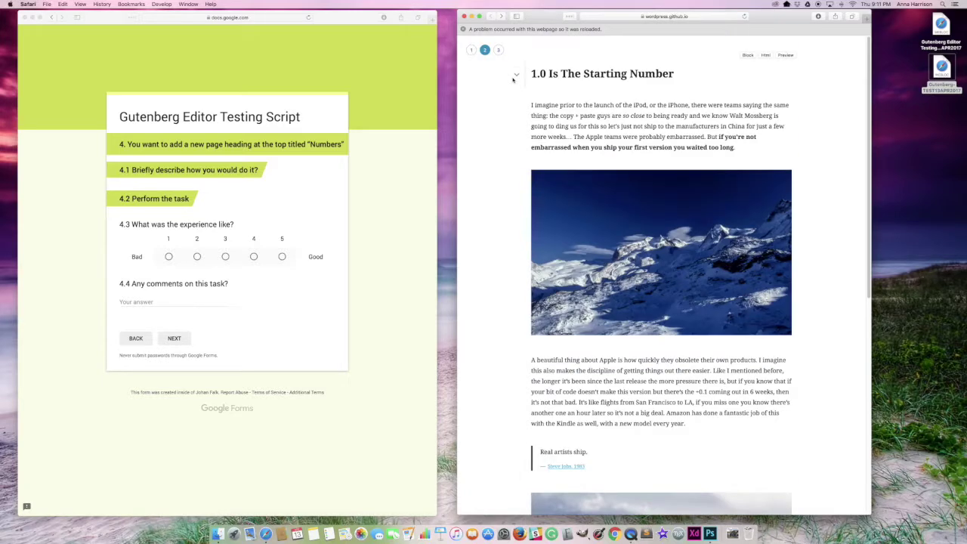
Insert a heading block reading "Numbers" at the end of the article, below the embedded video
scroll(512, 80, "down", 5)
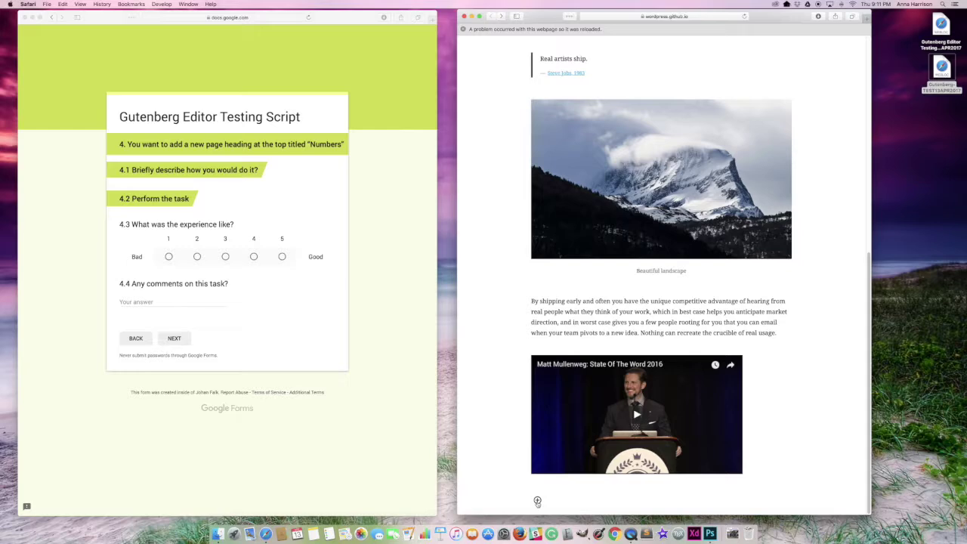
left_click(537, 501)
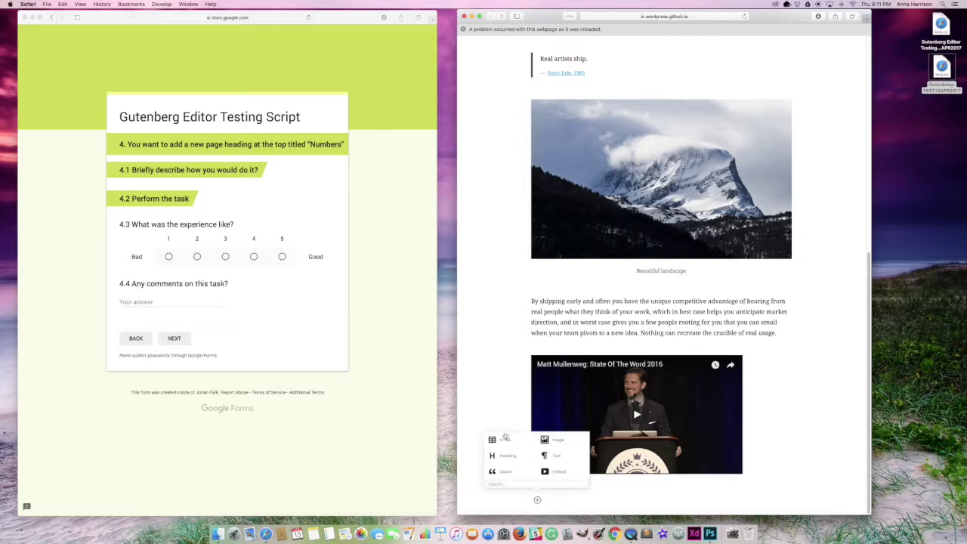
left_click(510, 457)
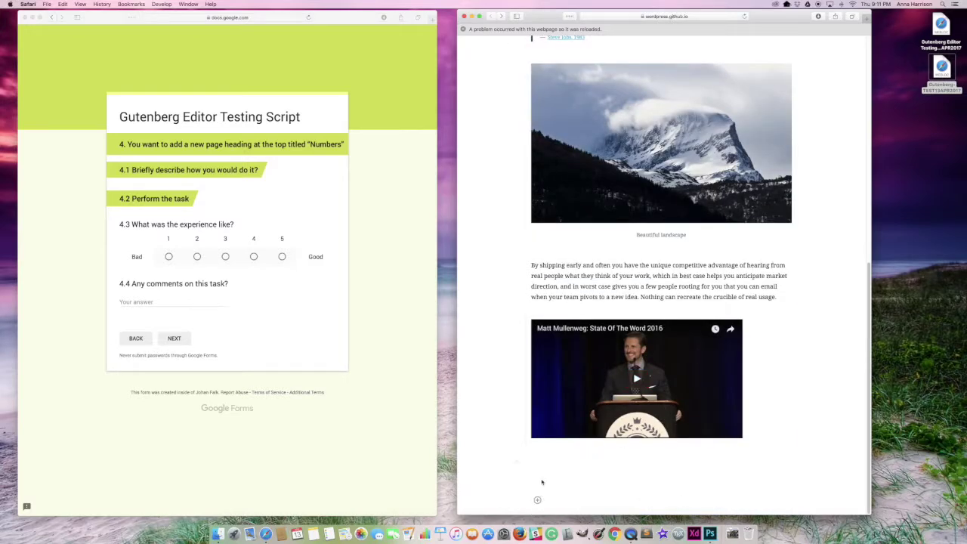
left_click(551, 474)
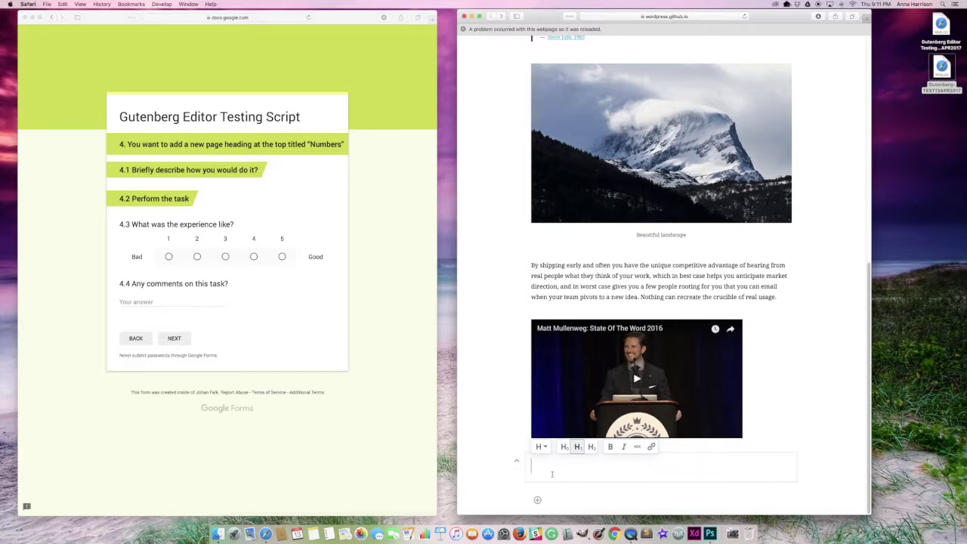
type("Numbers")
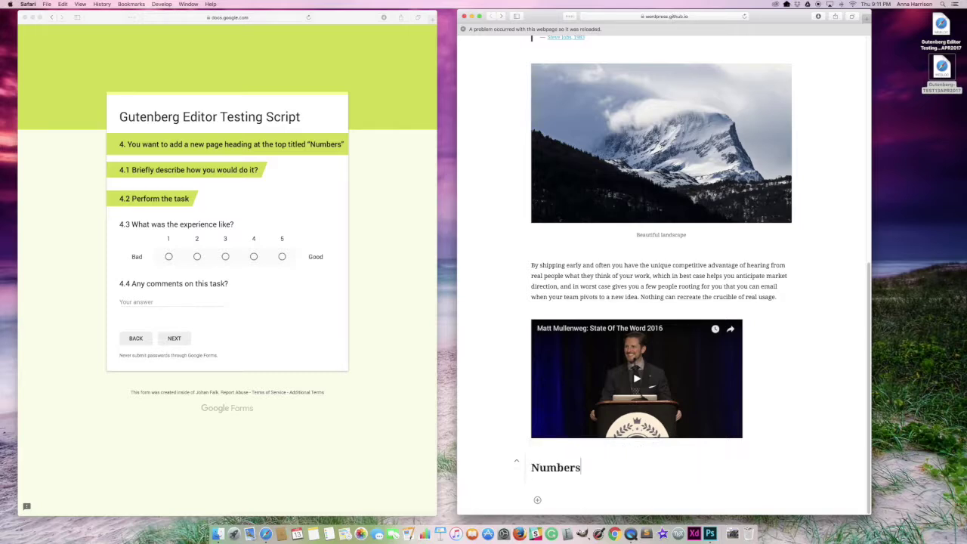
Move the "Numbers" heading above "1.0 Is The Starting Number" at the start of the article and set its level to H1
left_click(516, 461)
left_click(516, 461)
left_click(516, 461)
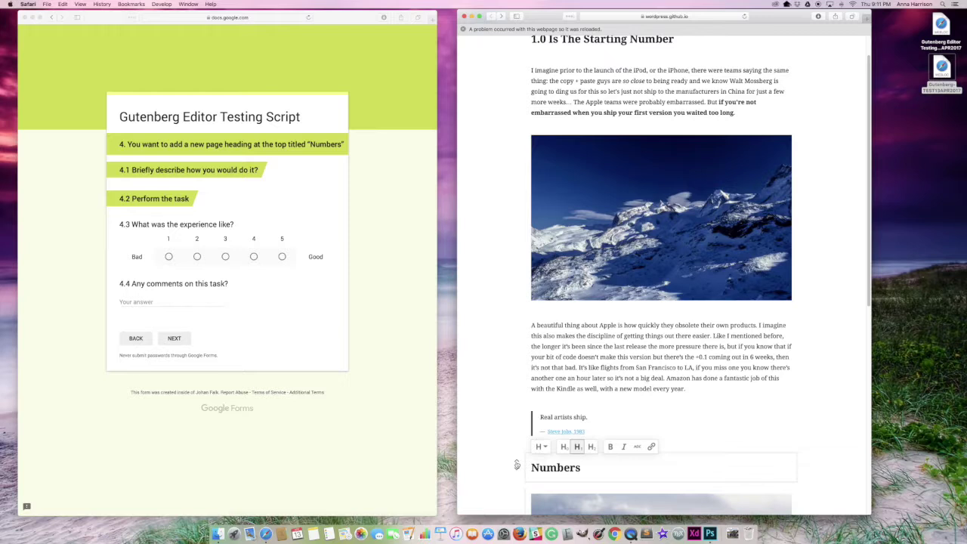
left_click(516, 461)
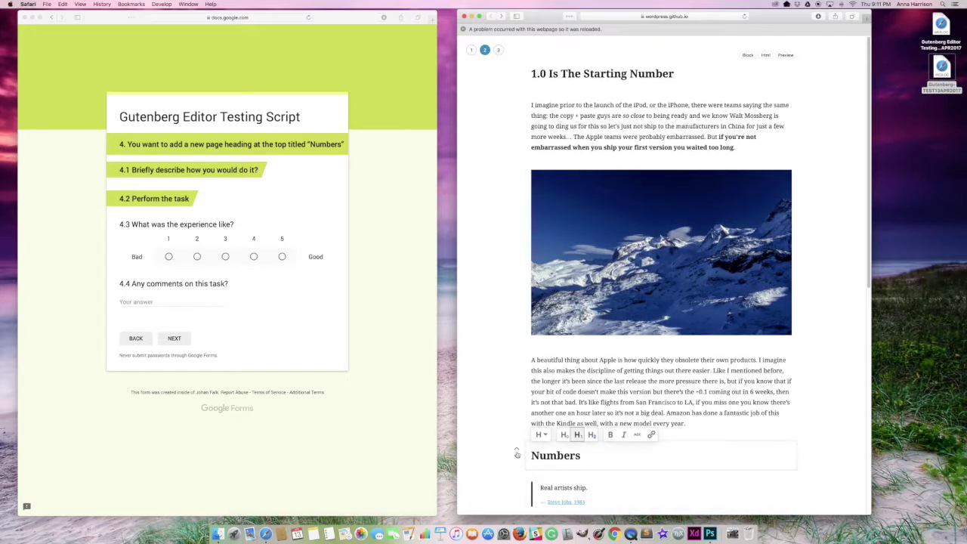
left_click(517, 450)
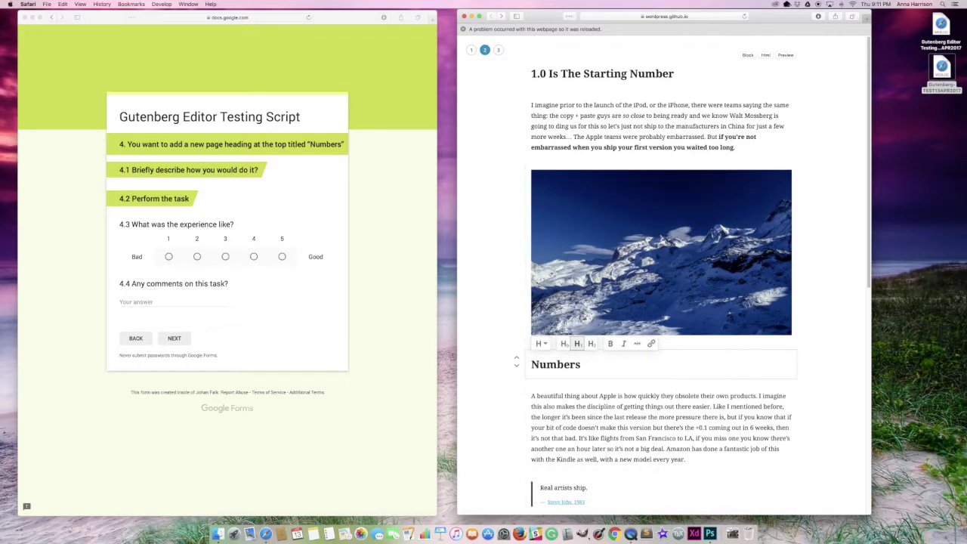
left_click(517, 359)
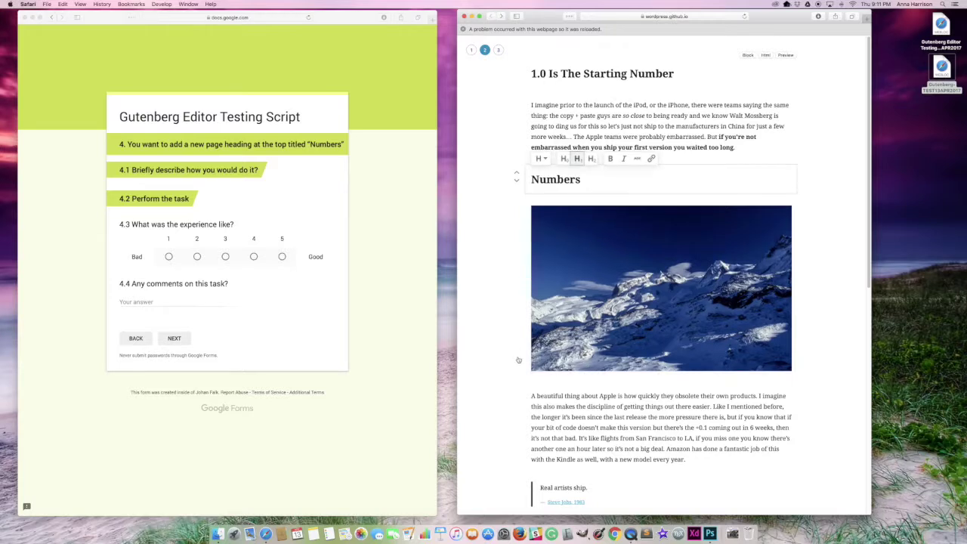
left_click(517, 173)
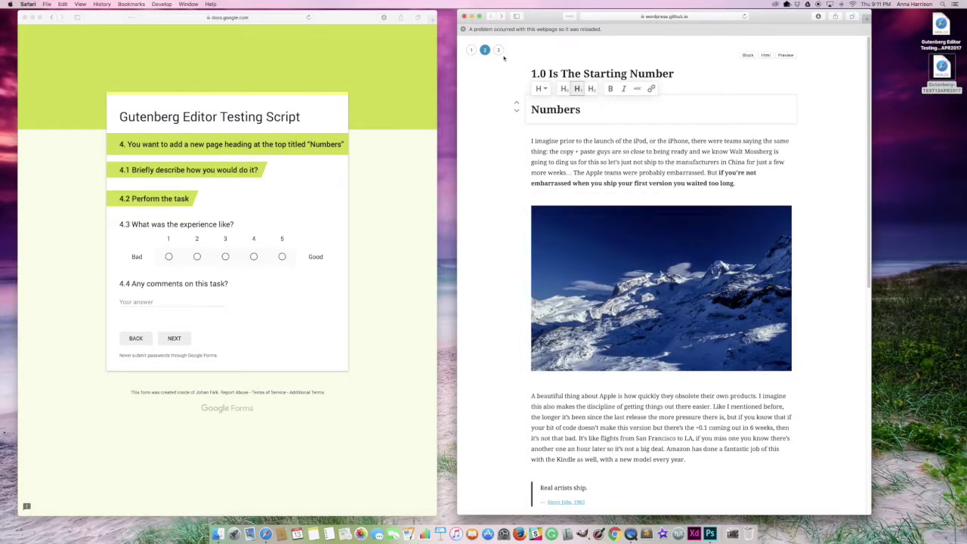
left_click(517, 104)
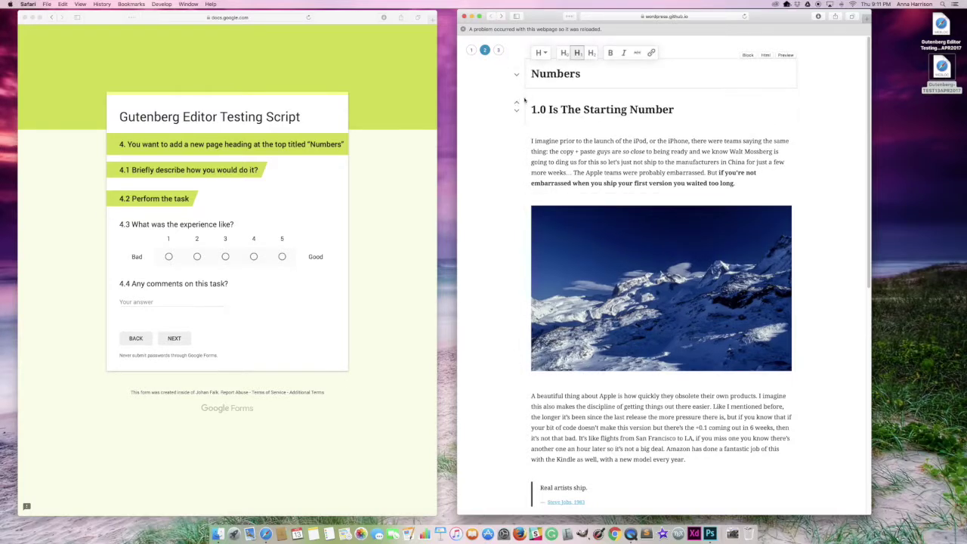
left_click(564, 54)
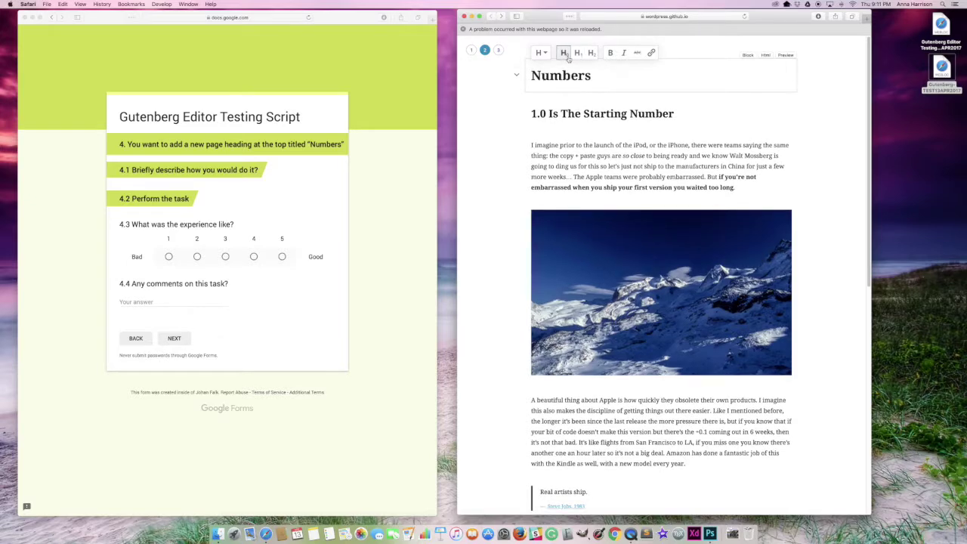
Move the "Numbers" heading down the article to just below the "Beautiful landscape" image
left_click(517, 78)
left_click(517, 79)
left_click(517, 76)
left_click(518, 76)
left_click(518, 76)
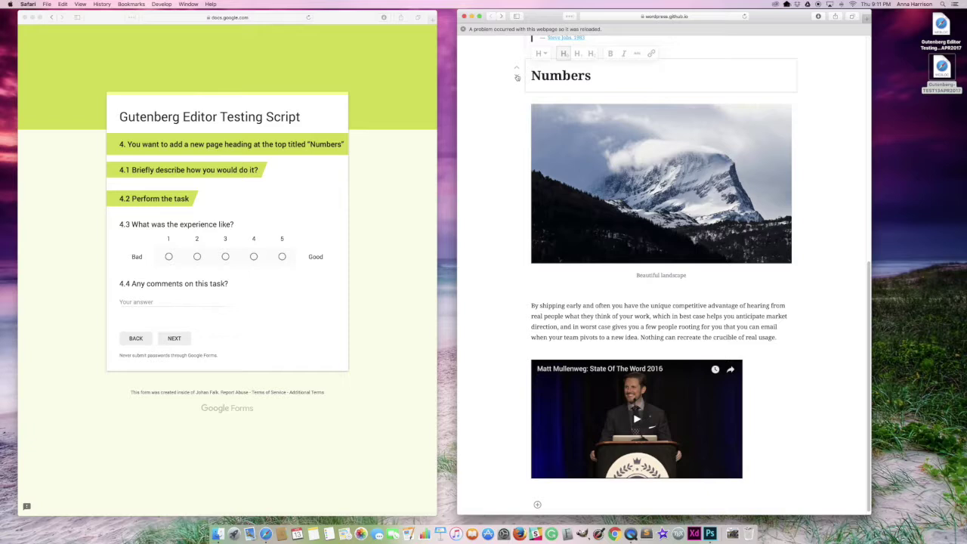
left_click(518, 77)
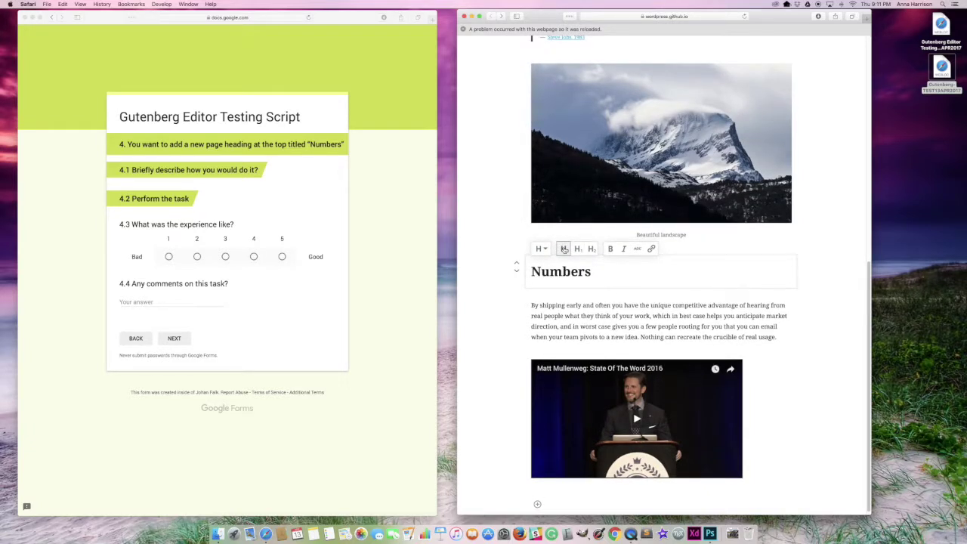
Move the "Numbers" heading from below the "Beautiful landscape" image back to the start of the article
left_click(517, 264)
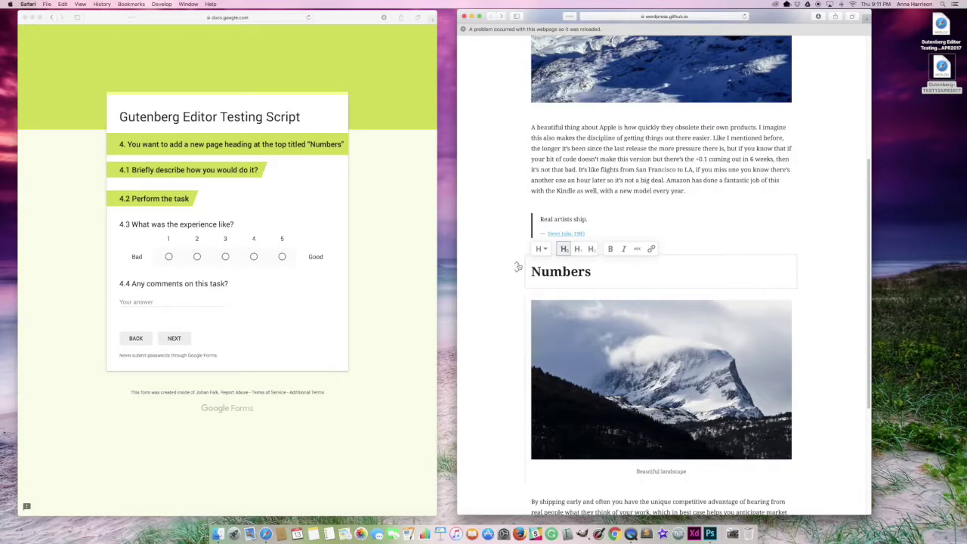
left_click(517, 263)
left_click(517, 264)
left_click(517, 264)
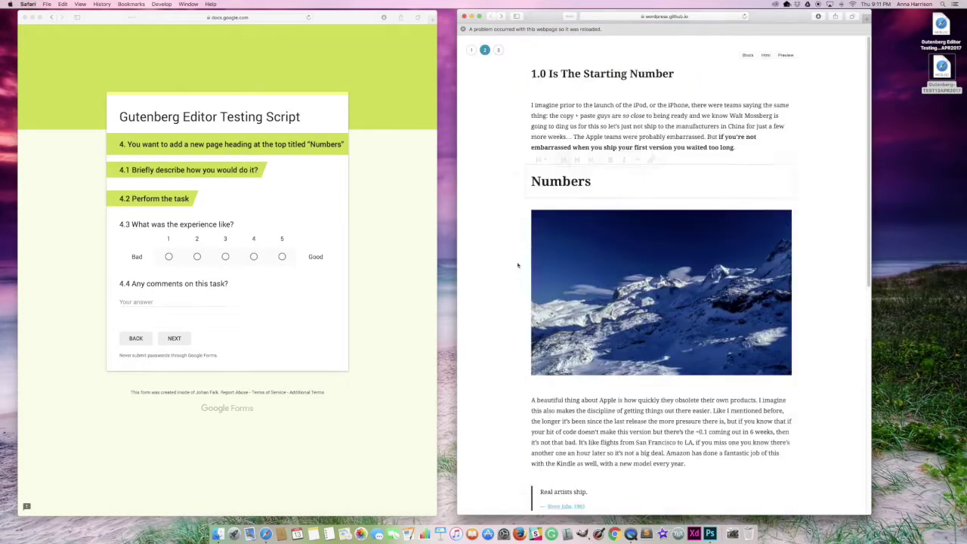
left_click(517, 173)
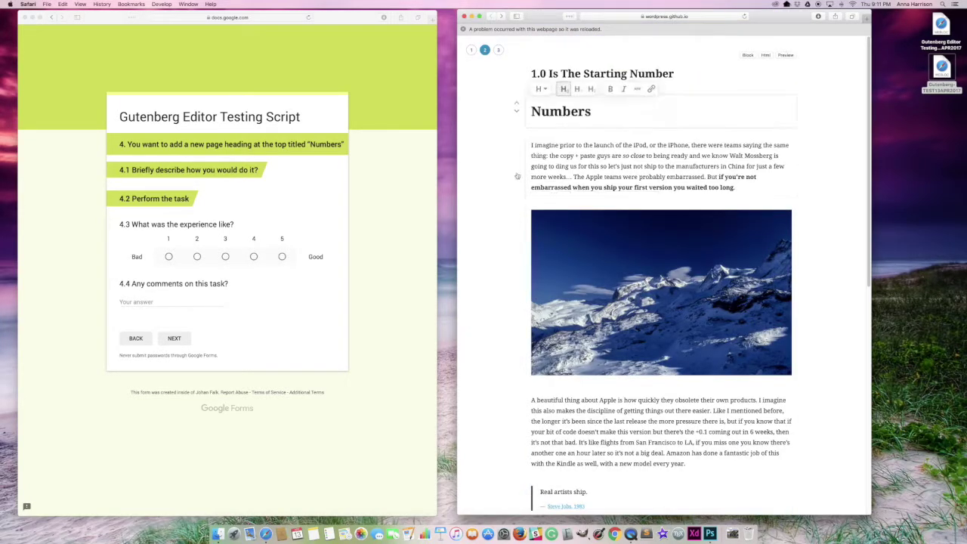
left_click(517, 103)
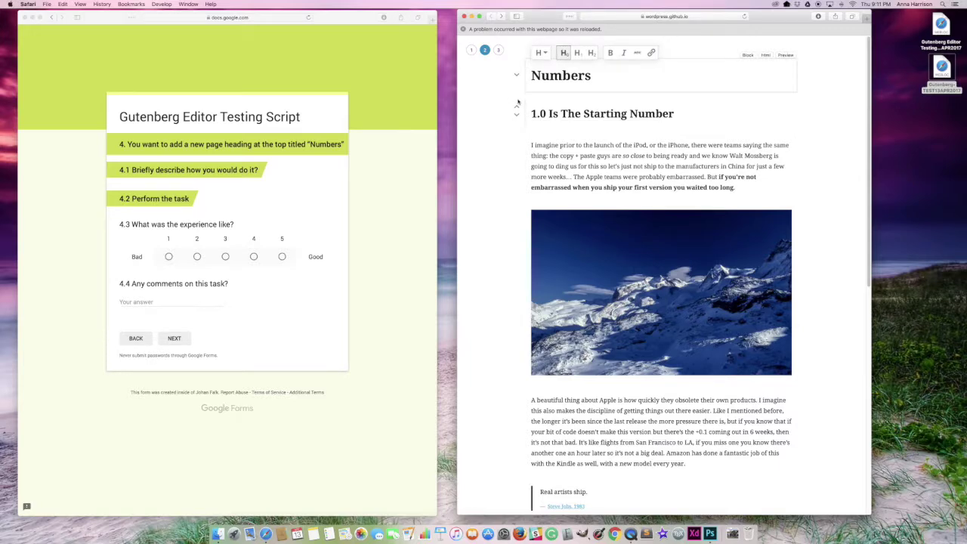
Examine the block insertion point at the article's end and the two headings at its start
scroll(784, 186, "down", 10)
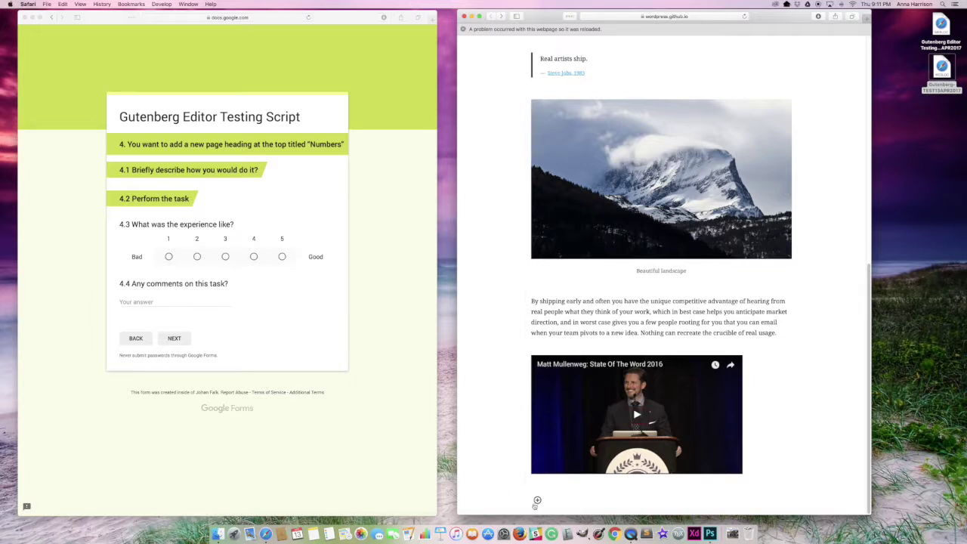
mouse_move(532, 481)
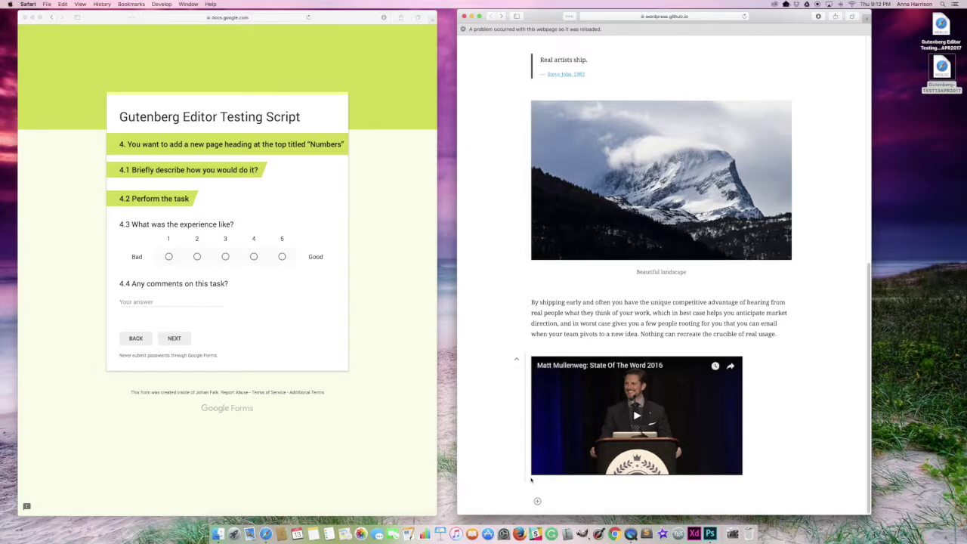
scroll(531, 480, "up", 15)
scroll(532, 480, "down", 15)
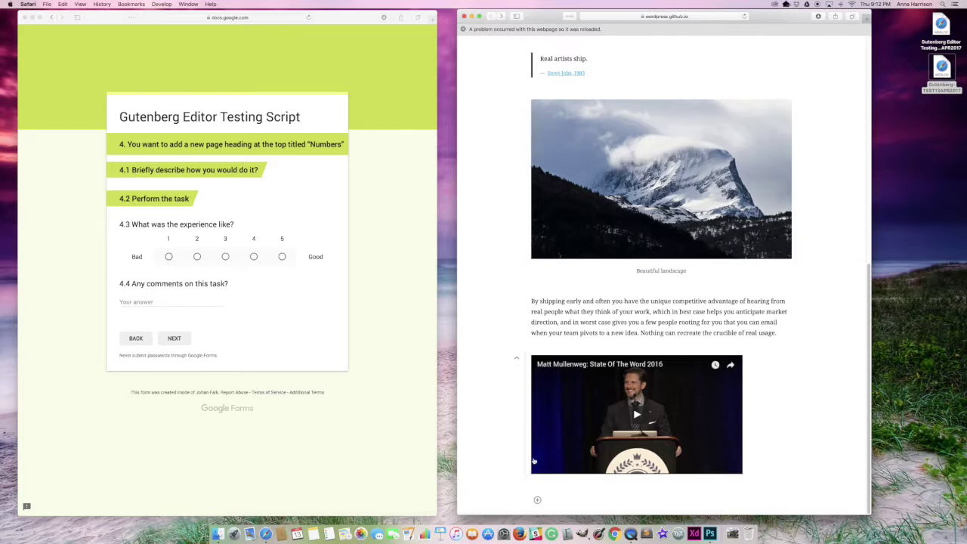
scroll(805, 340, "up", 15)
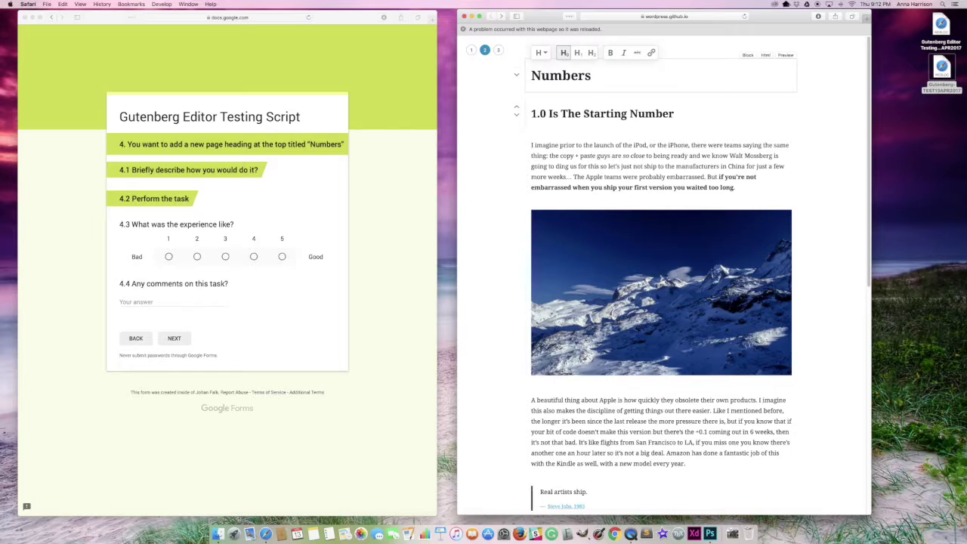
left_click(584, 112)
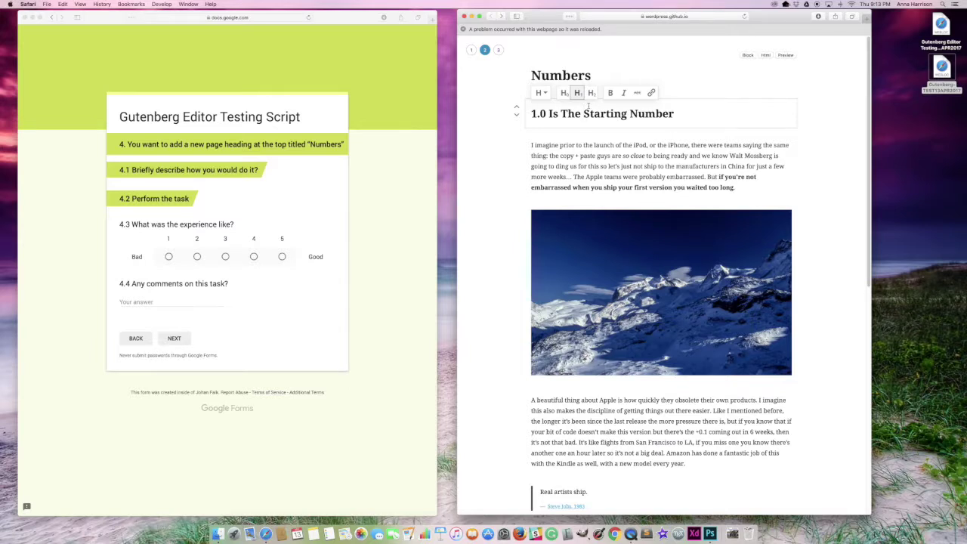
scroll(662, 287, "down", 10)
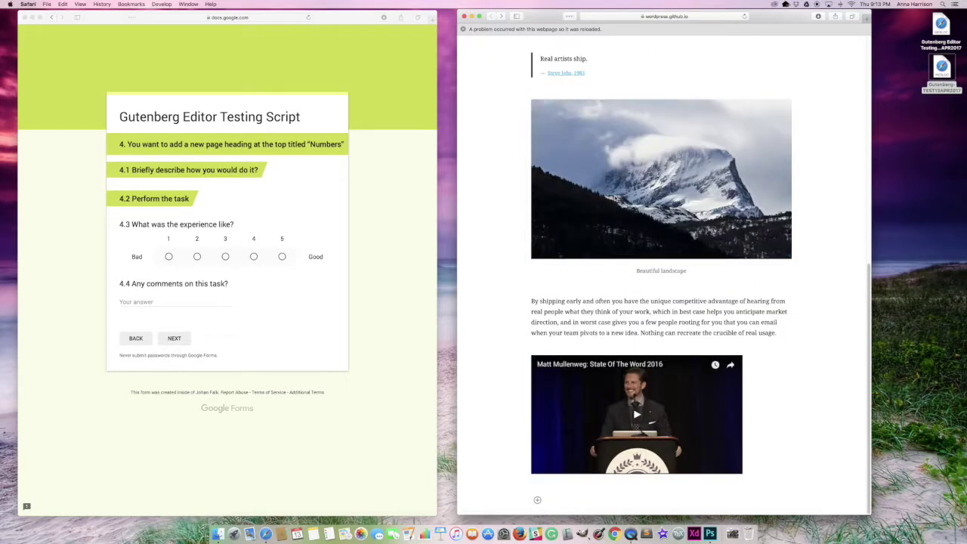
Look over the article and open the list of block types at its end
scroll(616, 198, "up", 10)
scroll(614, 197, "down", 10)
left_click(537, 501)
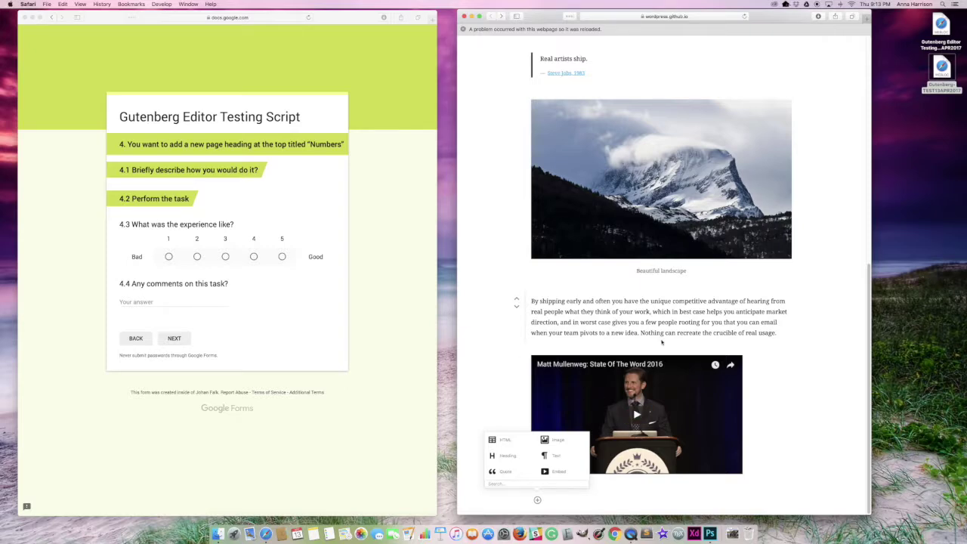
scroll(661, 343, "up", 10)
scroll(662, 343, "down", 8)
Rate the heading task's experience as 4 and continue to the form's next page
left_click(225, 257)
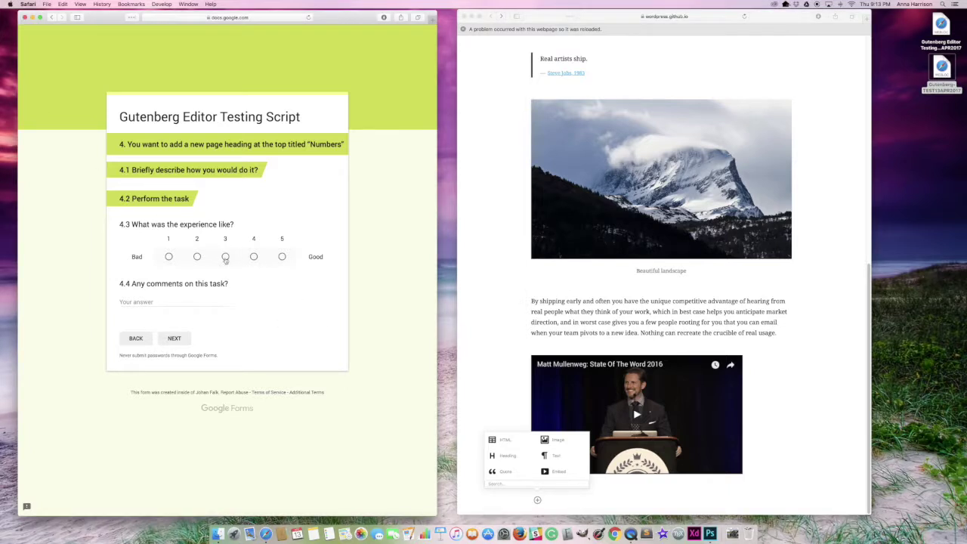
left_click(254, 258)
left_click(173, 339)
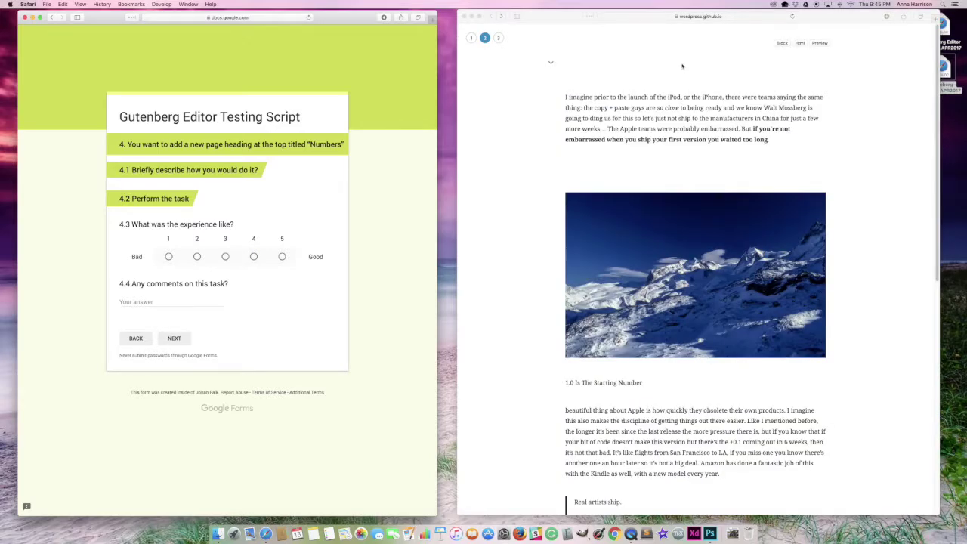
Enter "Numbers" in the empty block at the article's start and rate the task's experience as 4
left_click(551, 64)
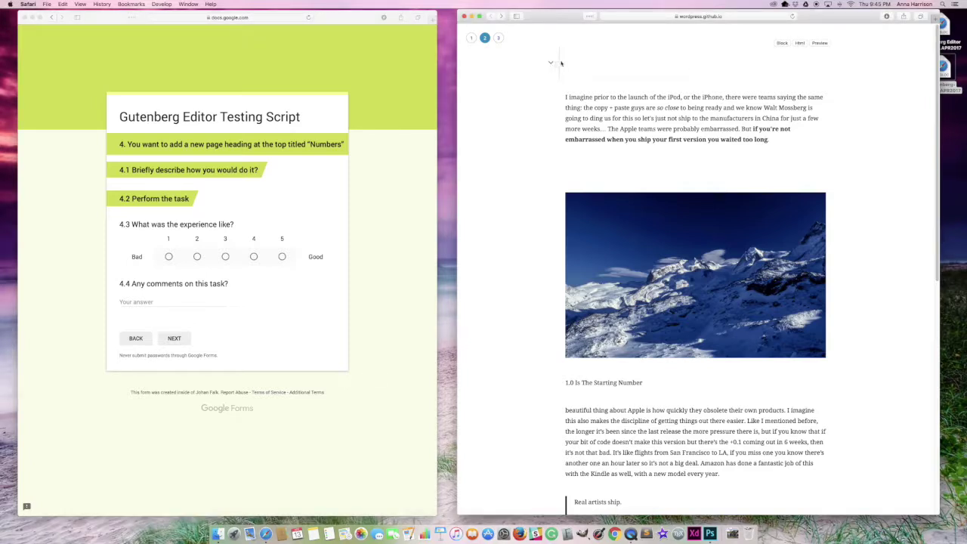
right_click(562, 63)
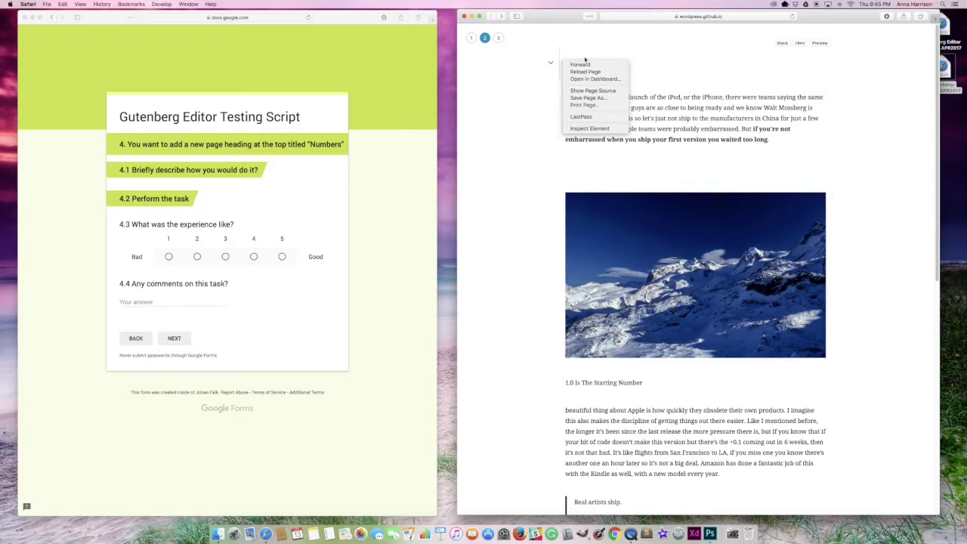
left_click(634, 67)
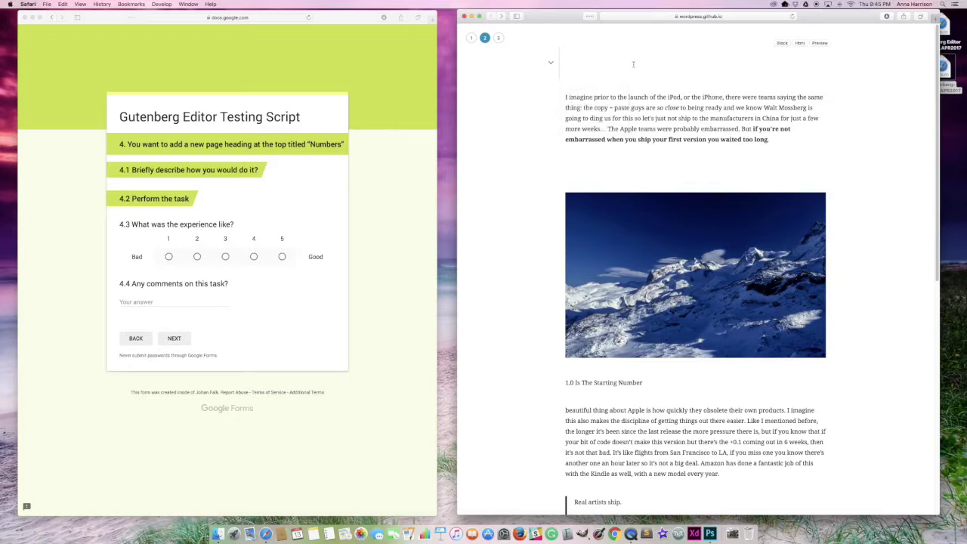
right_click(581, 61)
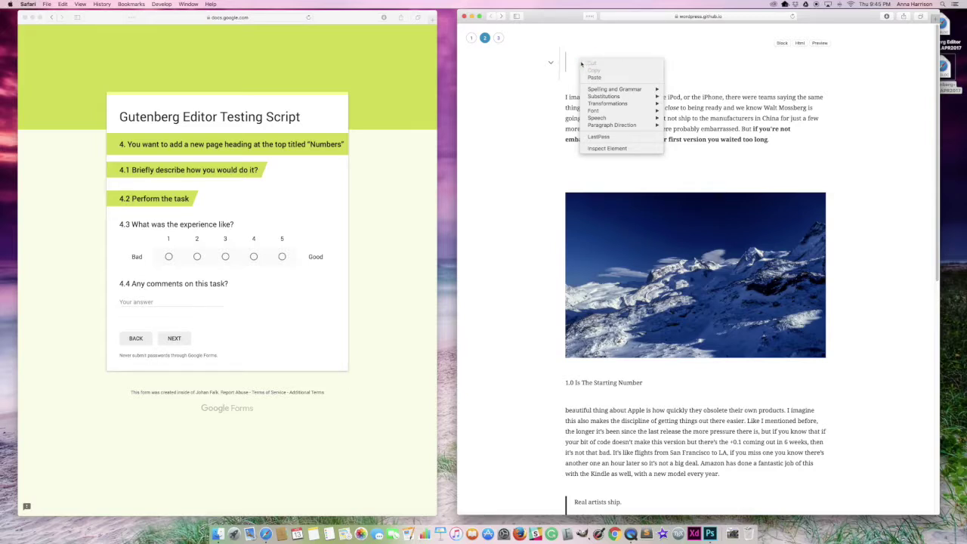
left_click(573, 63)
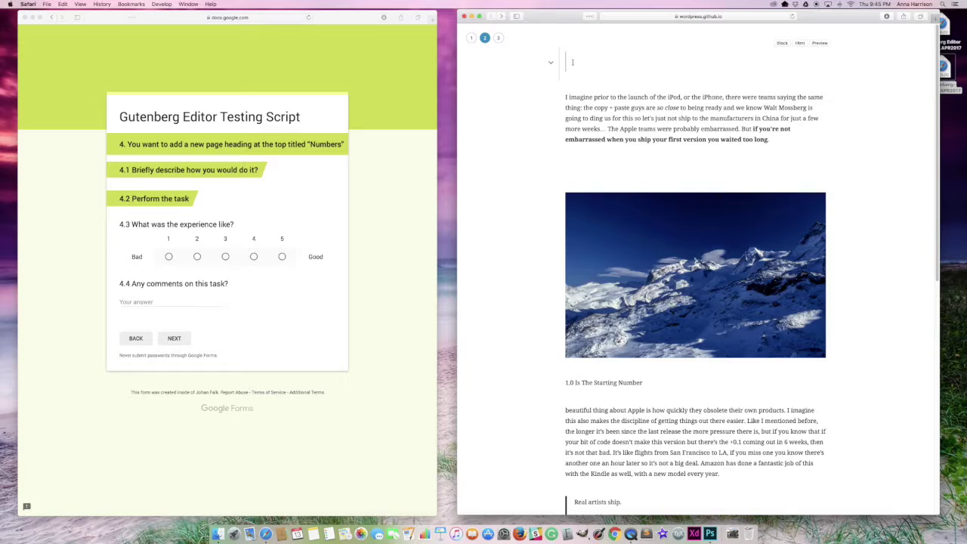
type("Numbers")
left_click(254, 258)
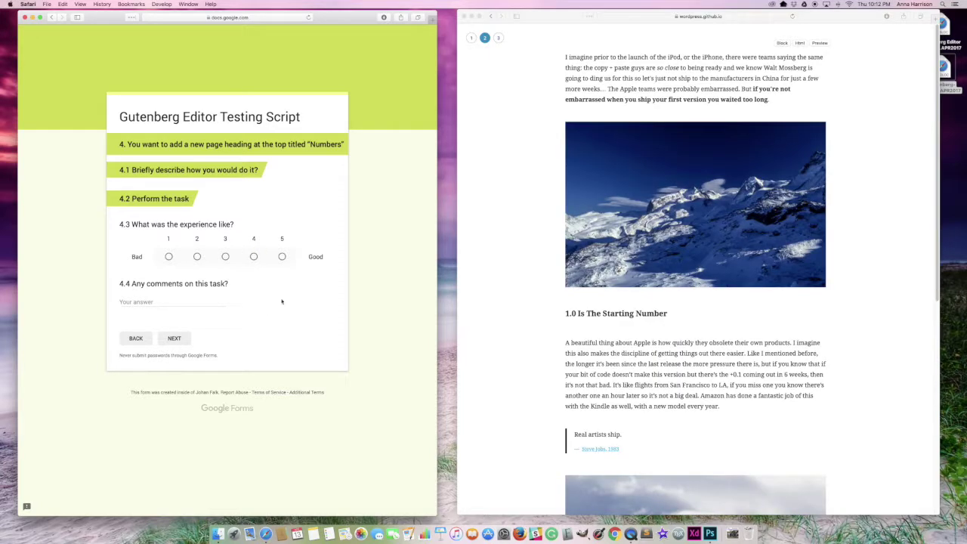
Examine the article from start to end and its HTML source for a way to add a heading
scroll(517, 249, "down", 10)
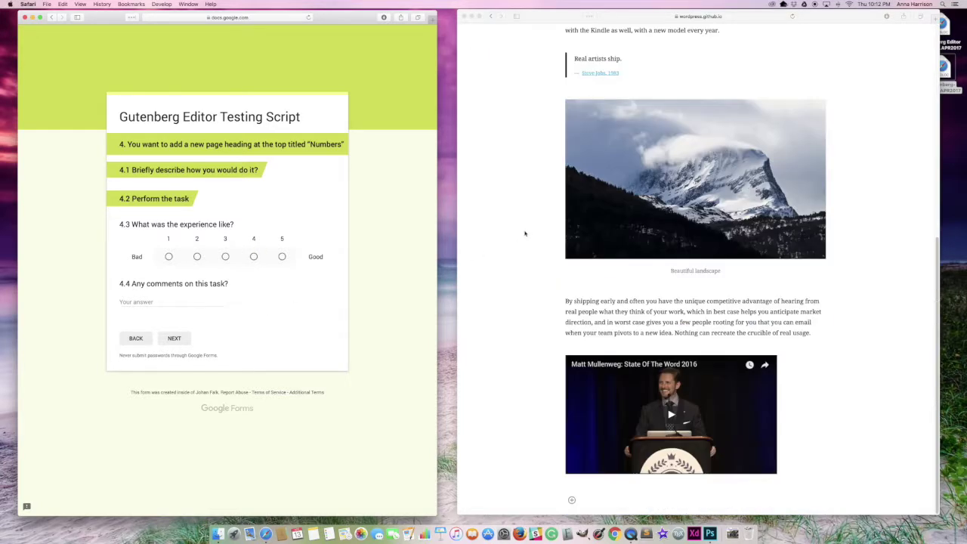
scroll(559, 103, "up", 10)
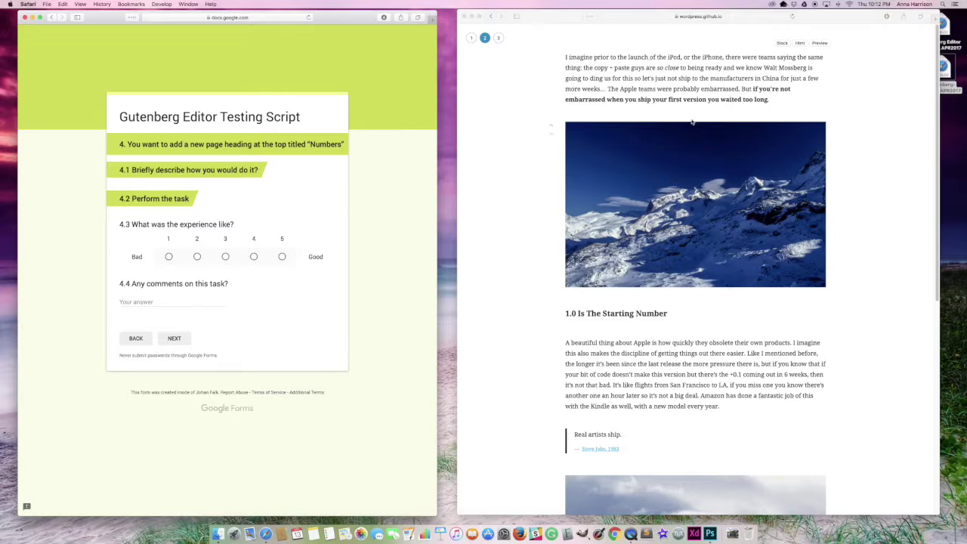
scroll(703, 132, "down", 5)
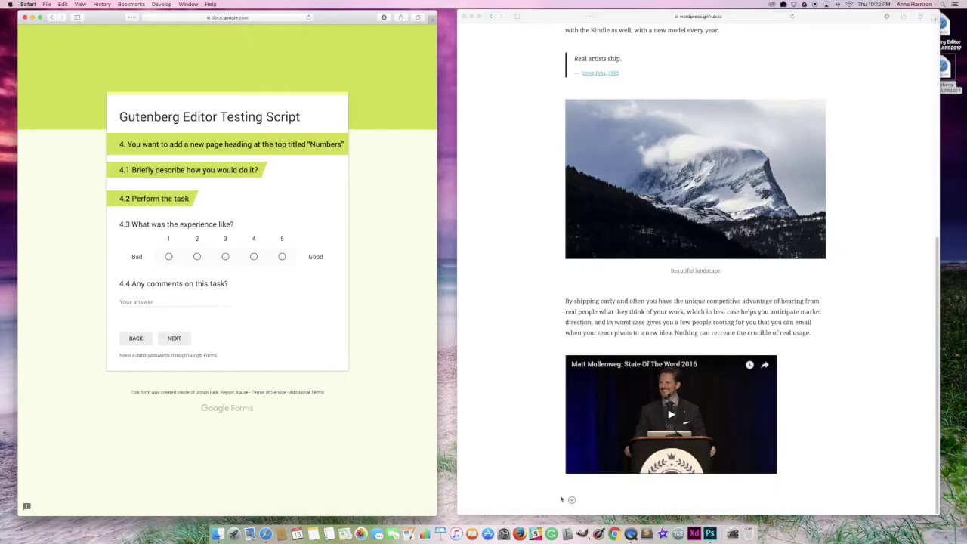
scroll(751, 401, "up", 5)
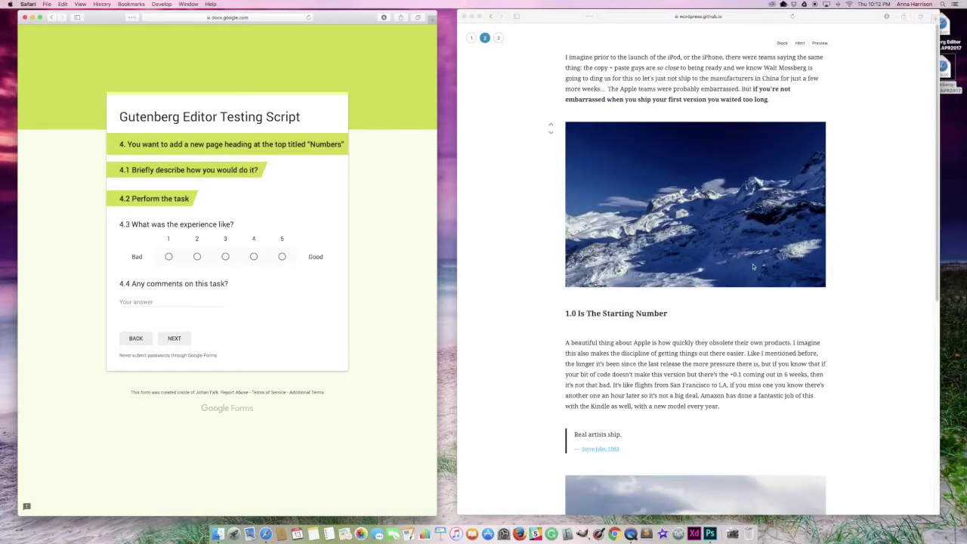
left_click(784, 46)
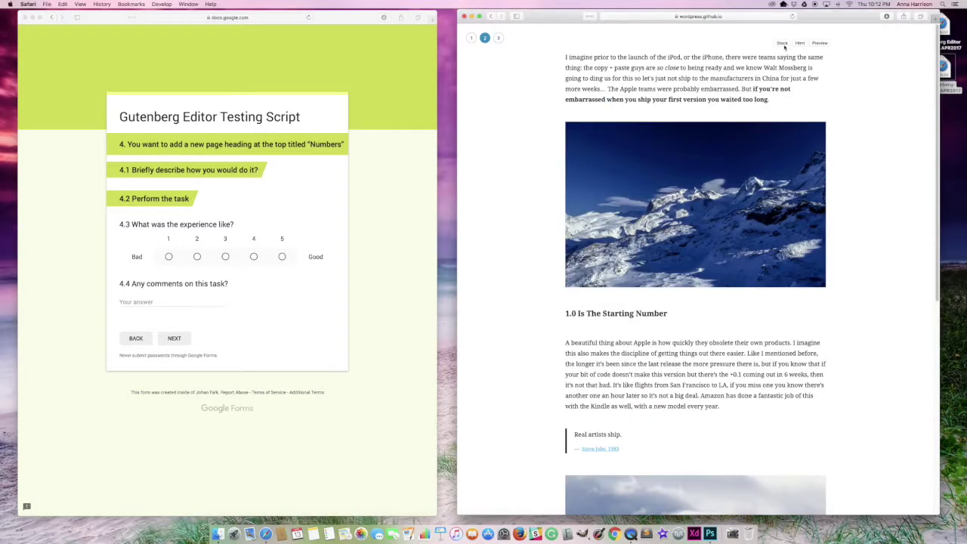
left_click(800, 43)
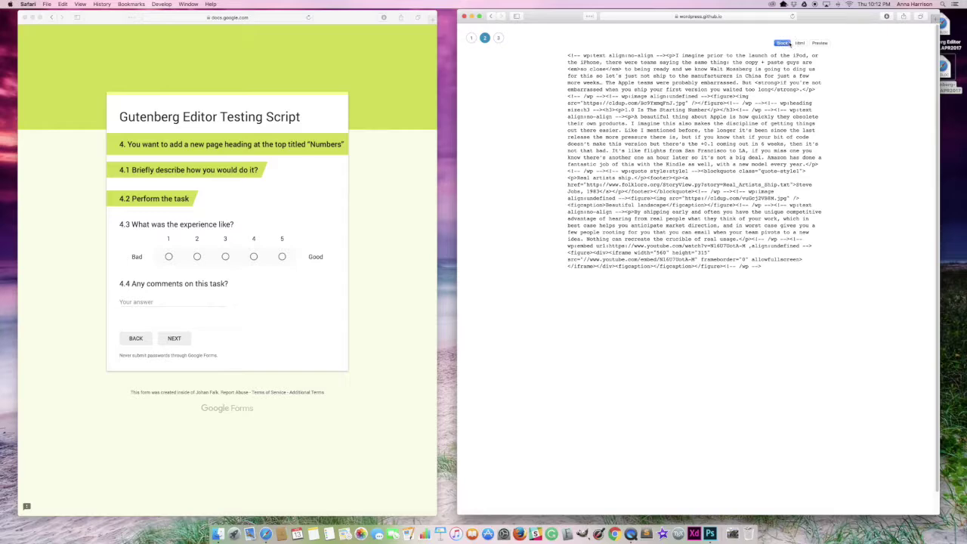
left_click(784, 43)
scroll(723, 149, "down", 5)
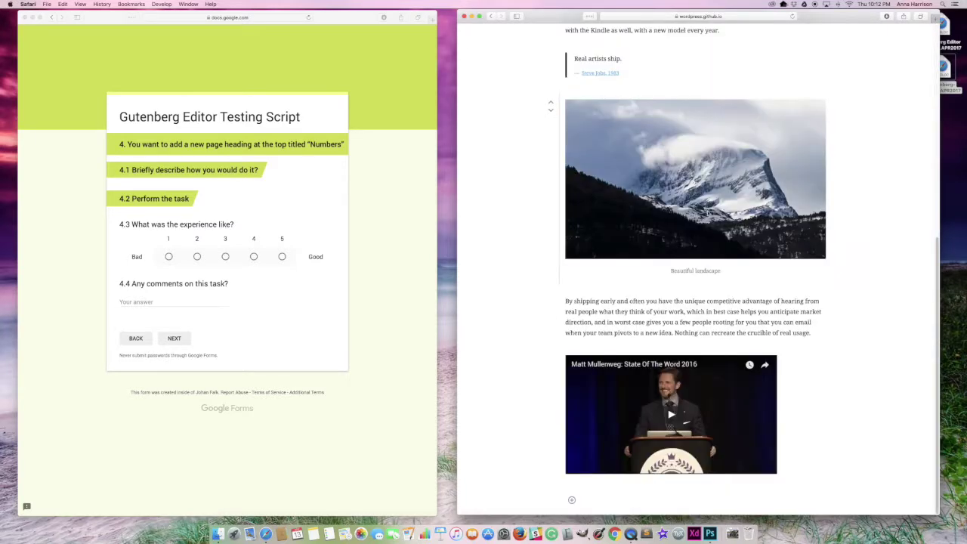
scroll(707, 215, "up", 5)
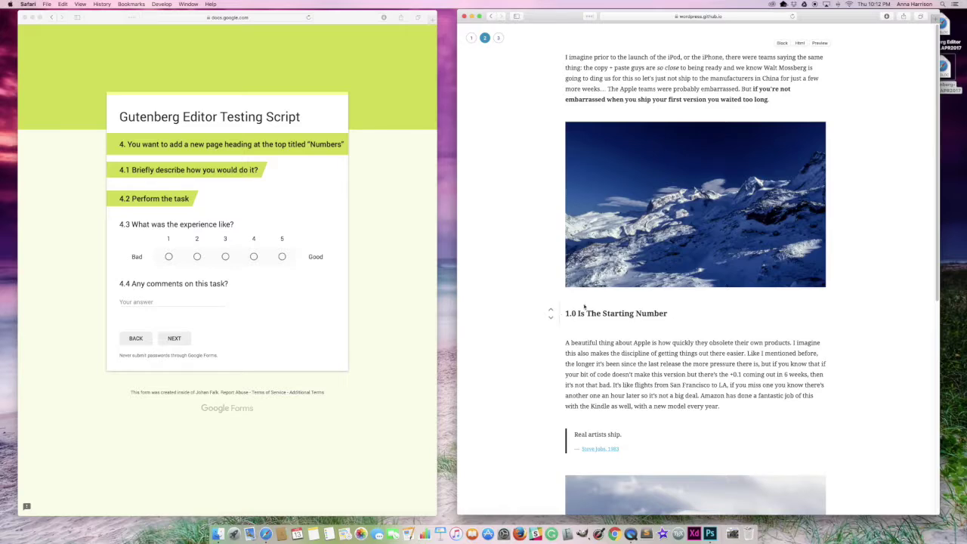
Add two empty heading blocks below the video at the article's end
scroll(560, 327, "down", 5)
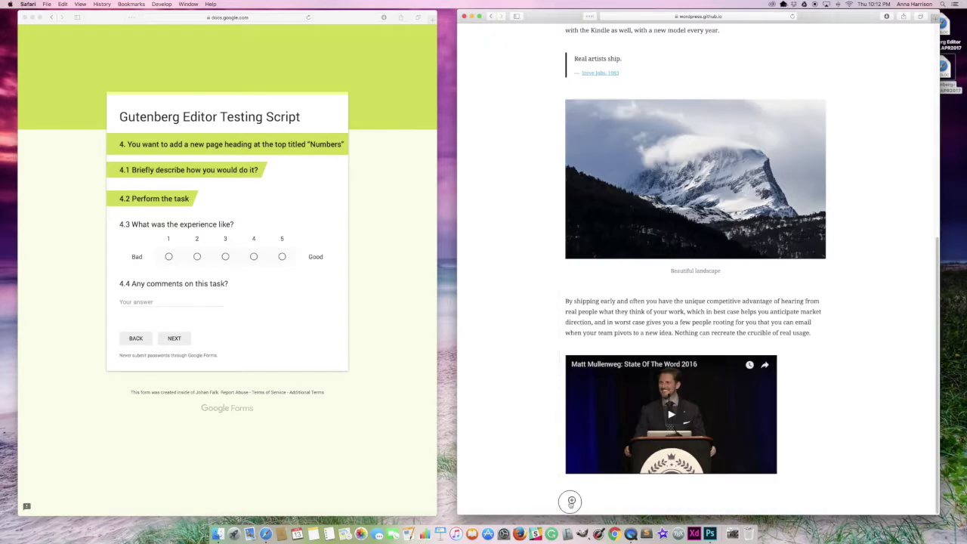
left_click(572, 499)
left_click(554, 456)
left_click(601, 470)
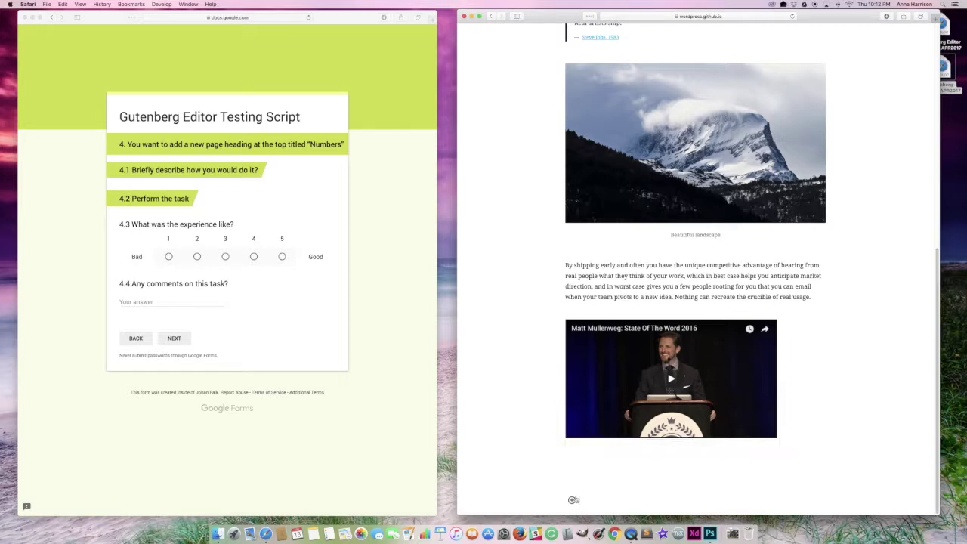
left_click(572, 500)
left_click(559, 458)
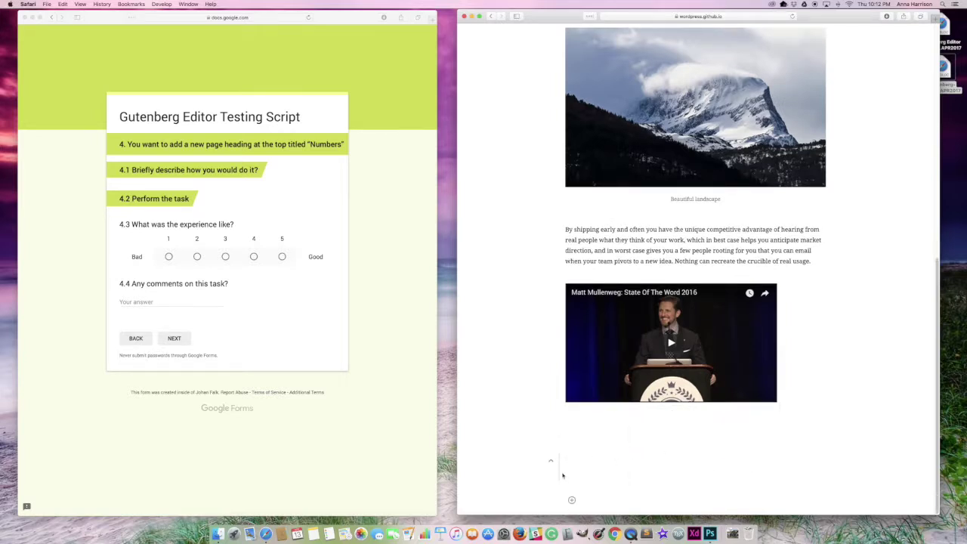
Enter "Numbers" in the first empty heading block directly below the video
mouse_move(688, 459)
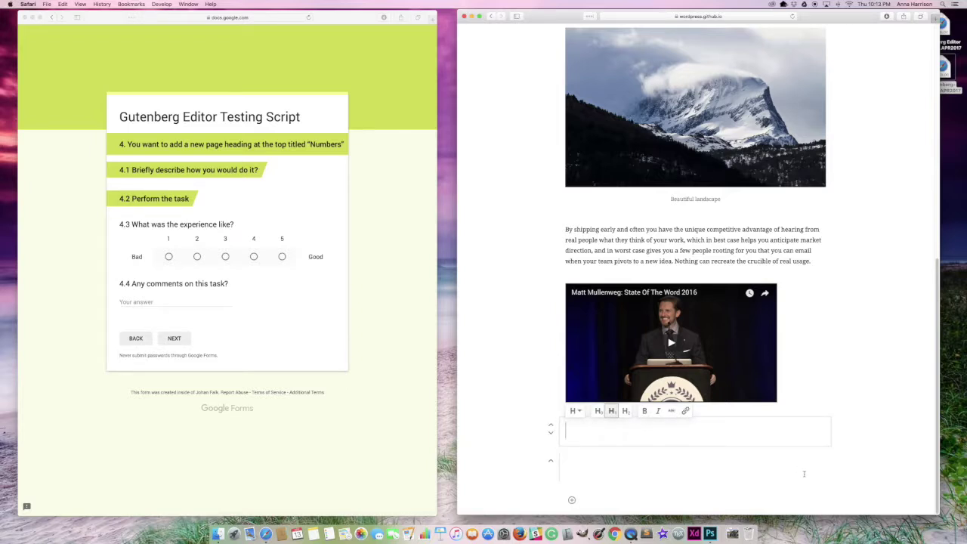
left_click(805, 473)
left_click(735, 423)
type("N")
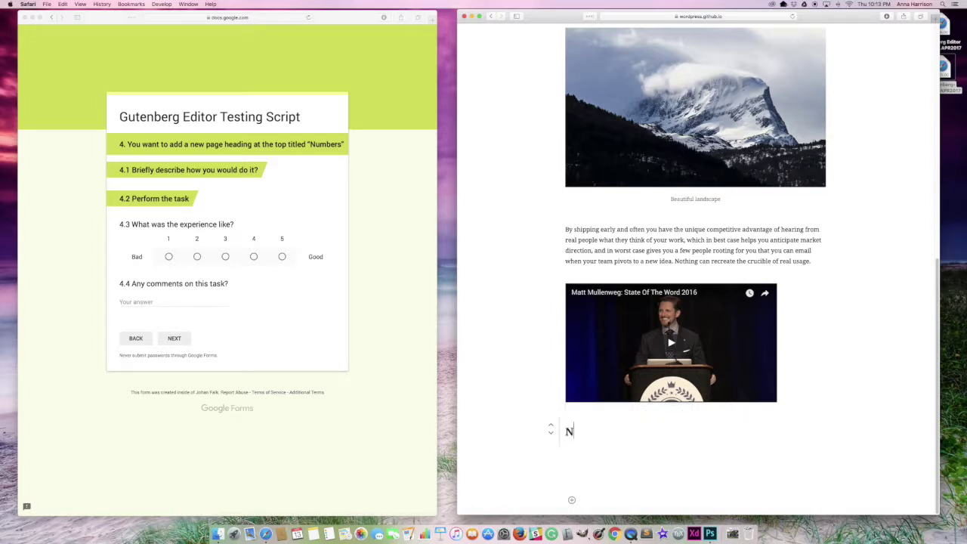
type("umbers")
Move the "Numbers" heading from below the video up to the article's start, above the first paragraph
left_click(552, 426)
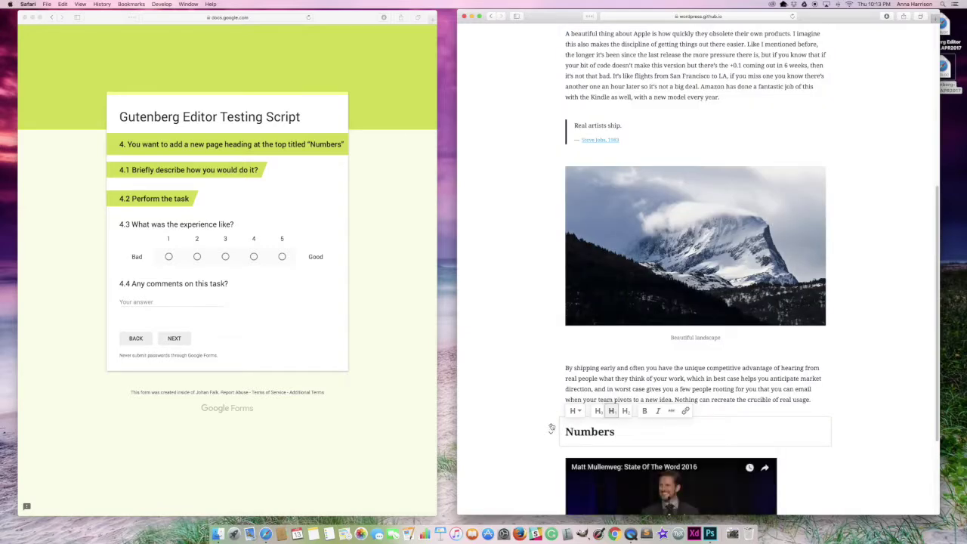
left_click(551, 427)
left_click(551, 426)
left_click(551, 426)
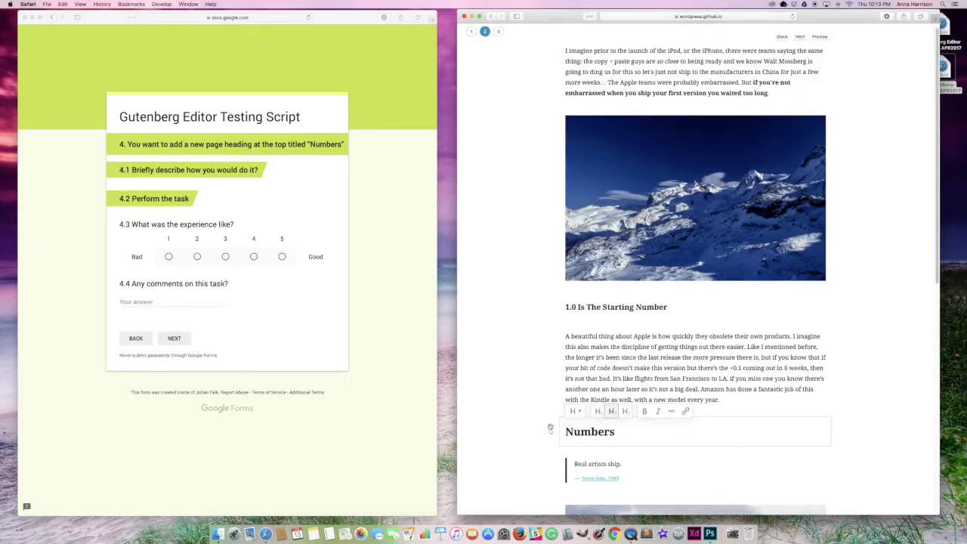
left_click(551, 425)
left_click(551, 340)
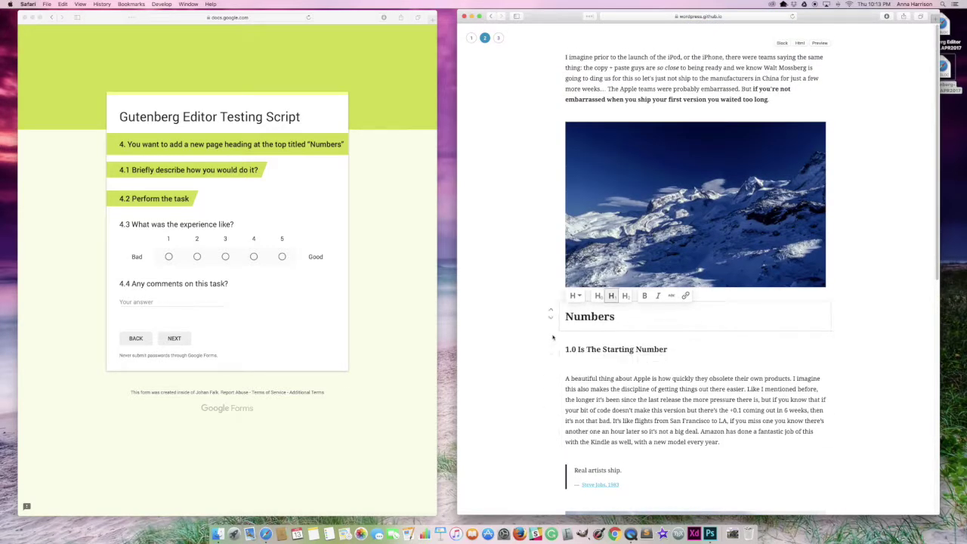
left_click(551, 310)
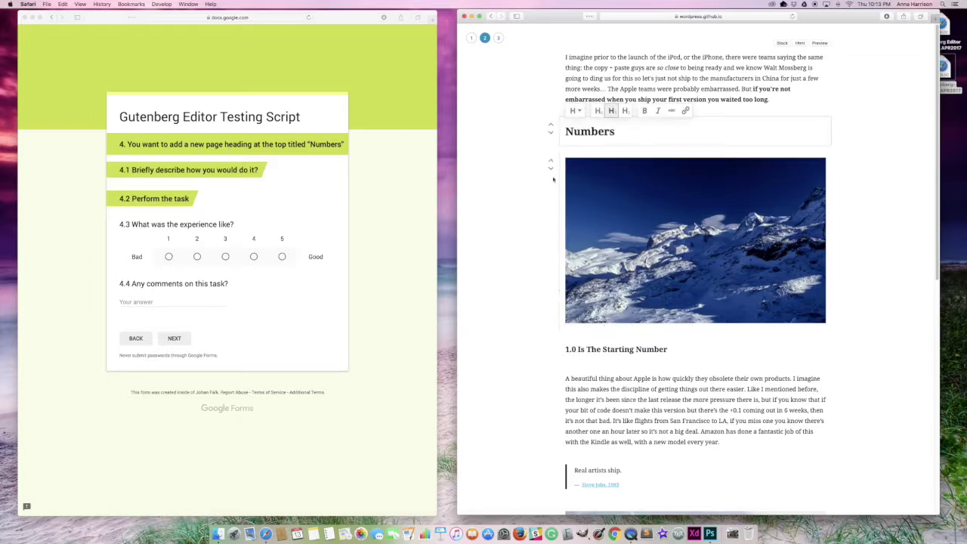
left_click(552, 124)
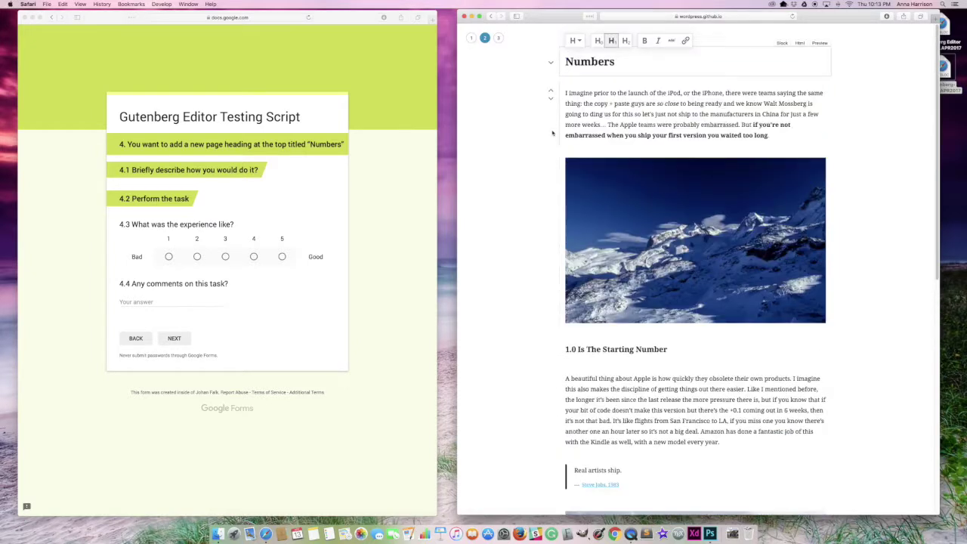
Comment "Button to add is at the bottom of the page, and it just looks like an empty whitespace" and rate the experience 3
left_click(154, 301)
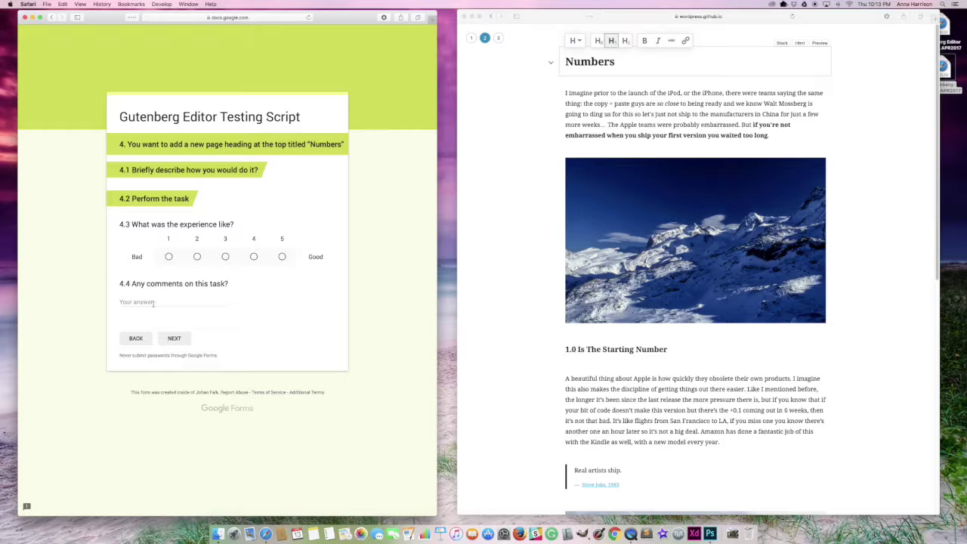
type("Button to add is at the butto")
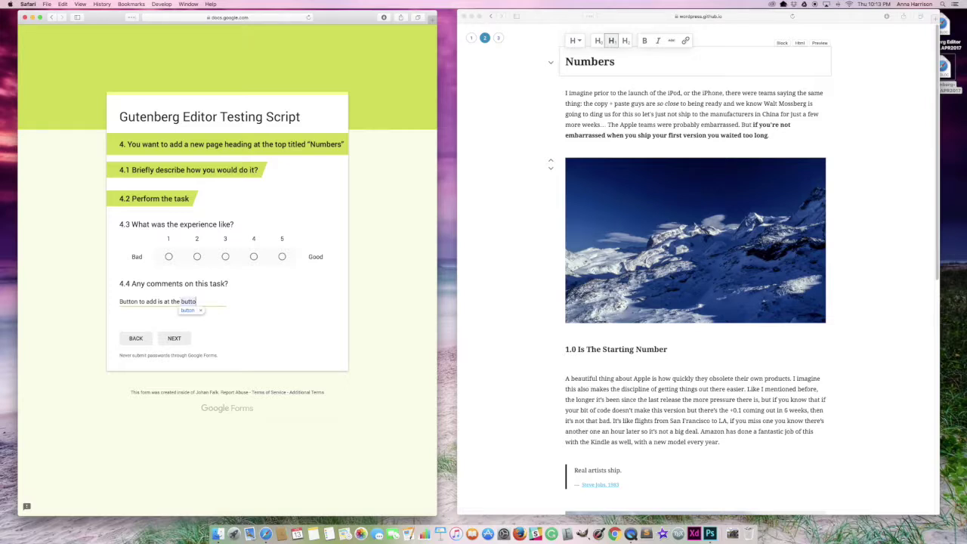
key("super+a")
key("BackSpace")
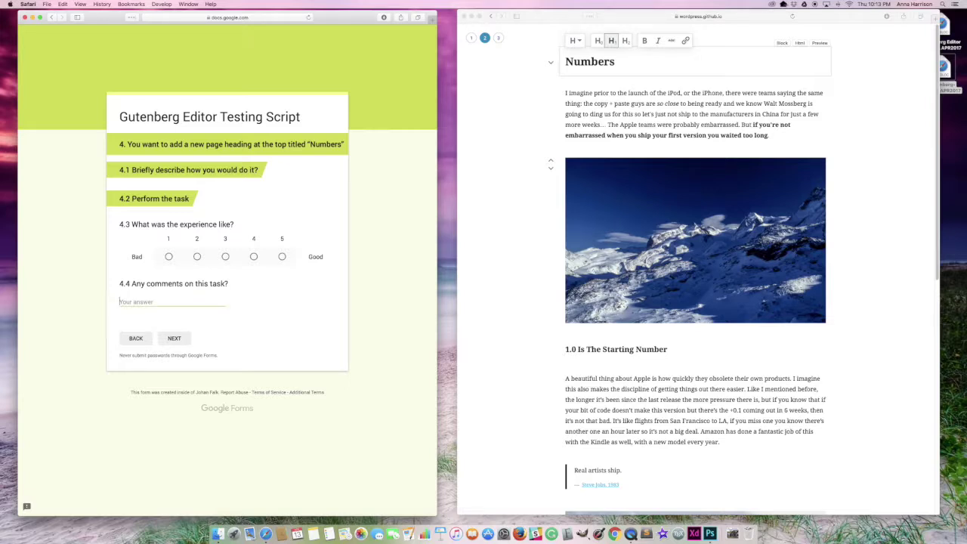
key("super+z")
key("Right")
key("BackSpace")
key("BackSpace")
key("BackSpace")
key("BackSpace")
type("ottom of the page, and ha")
key("BackSpace")
type("it just looks like an empty whitespace")
left_click(225, 257)
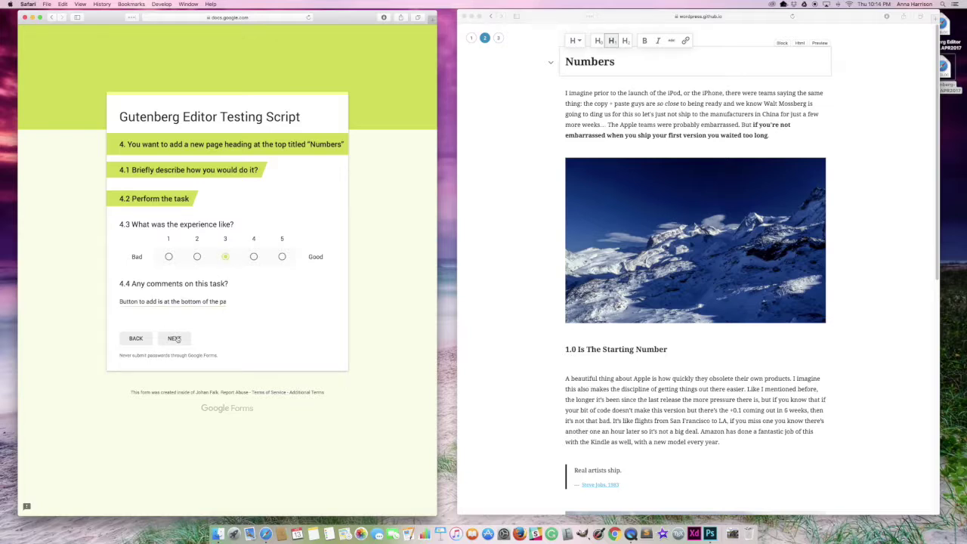